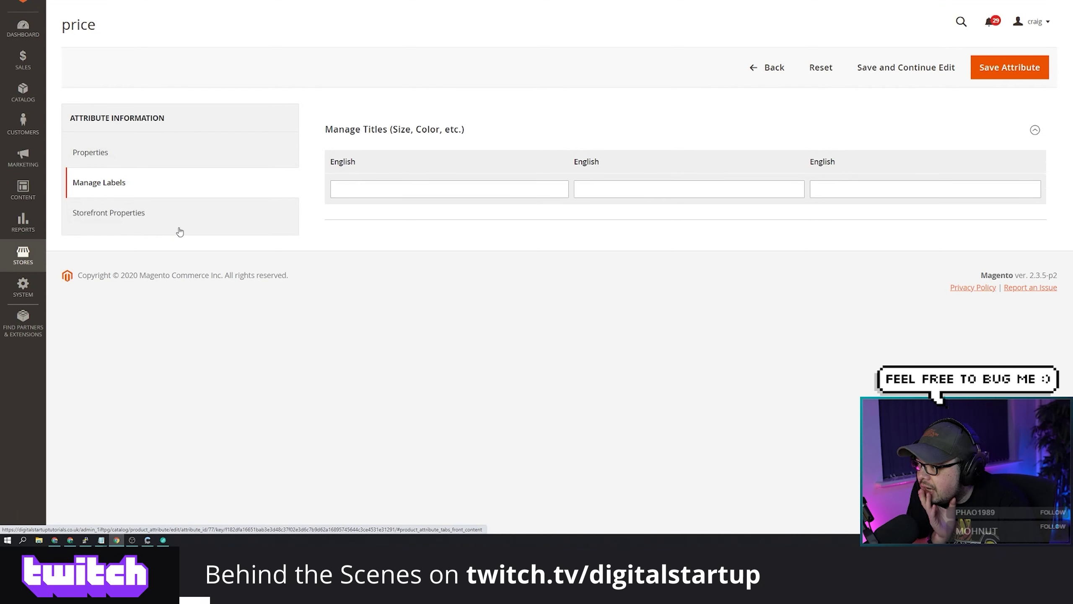
Review the price attribute's storefront properties and go back to the Product Attributes grid
left_click(171, 218)
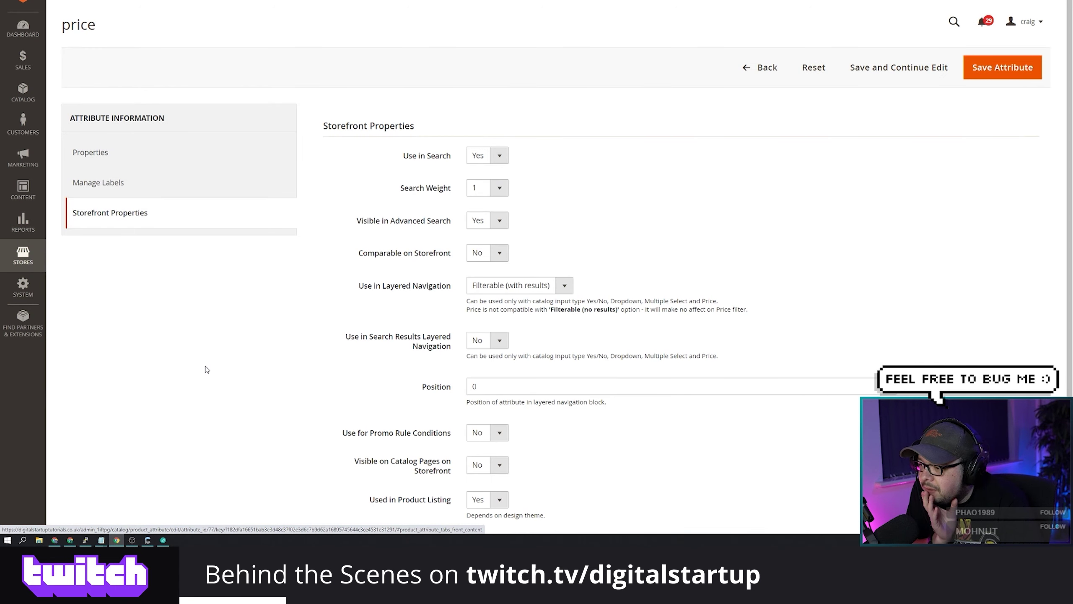
scroll(207, 363, "down", 2)
scroll(207, 370, "down", 2)
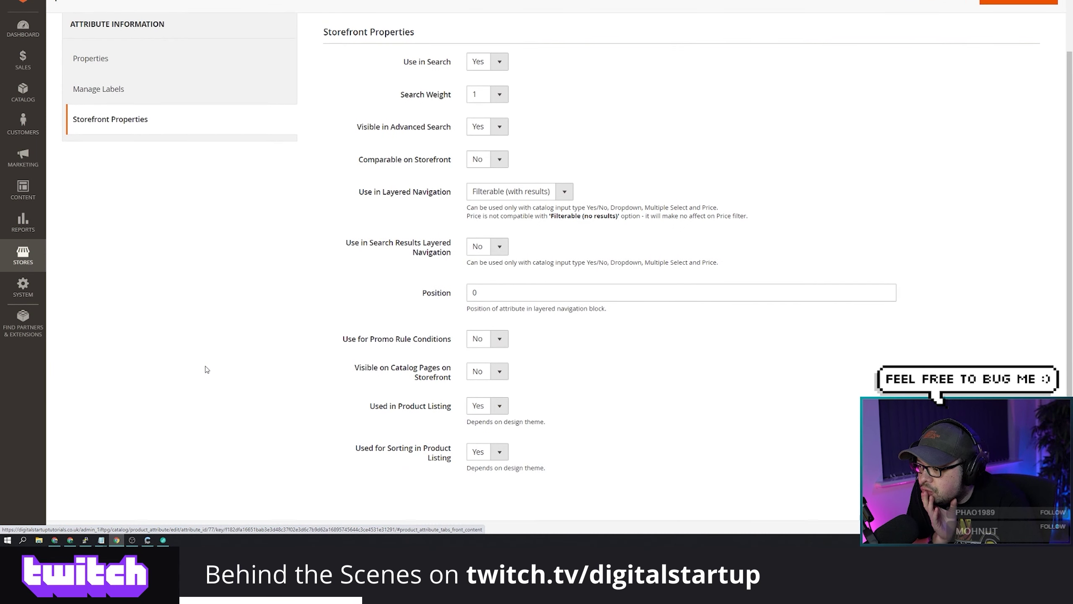
left_click(759, 12)
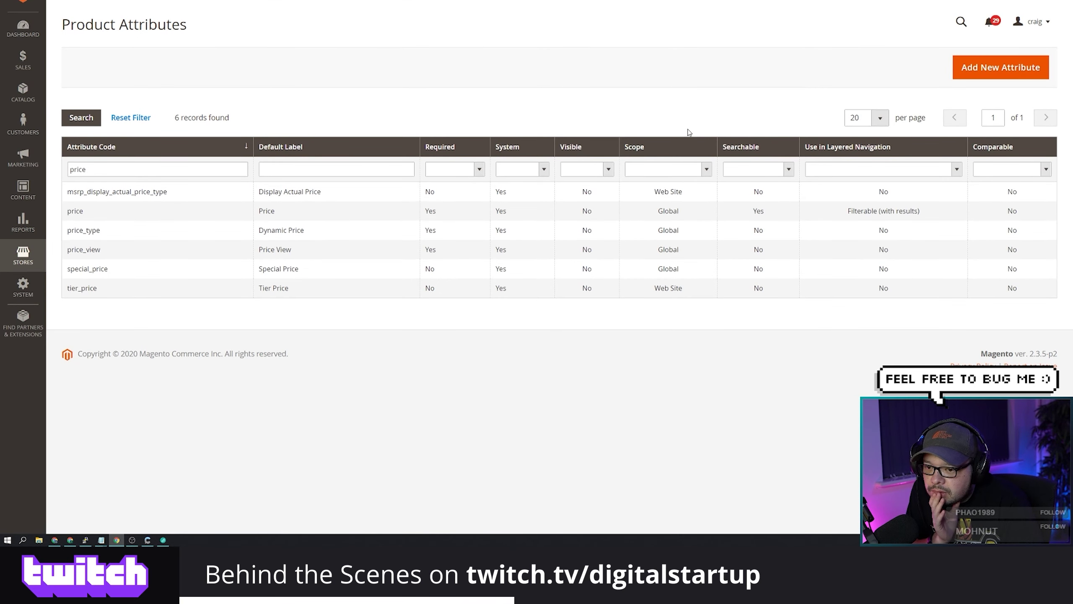
left_click(23, 254)
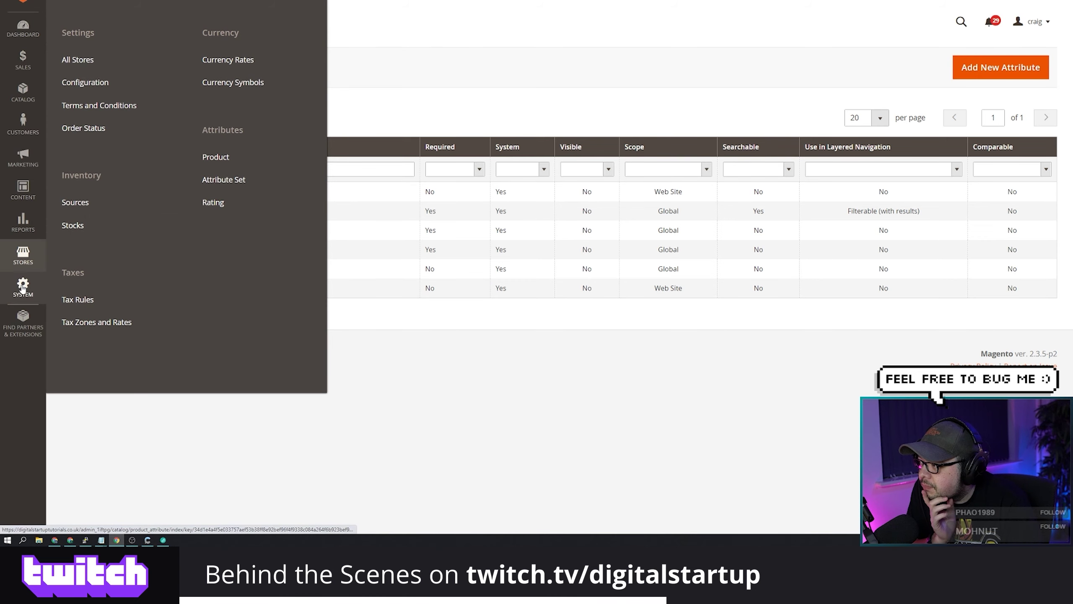
left_click(26, 67)
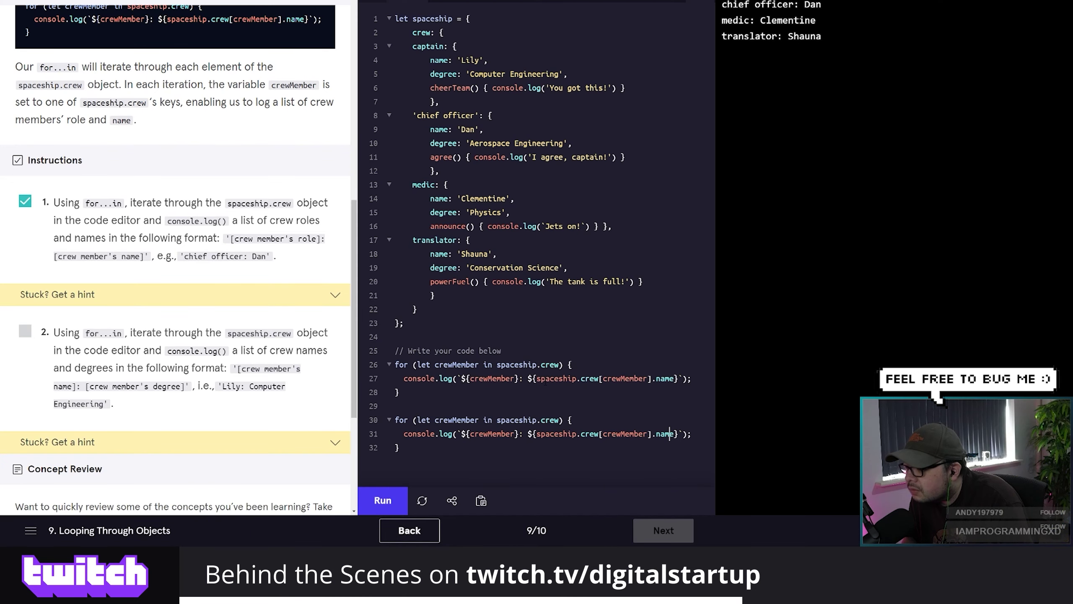
Change the name property on lines 27 and 31 to 'degree', undoing the first edit
double_click(664, 379)
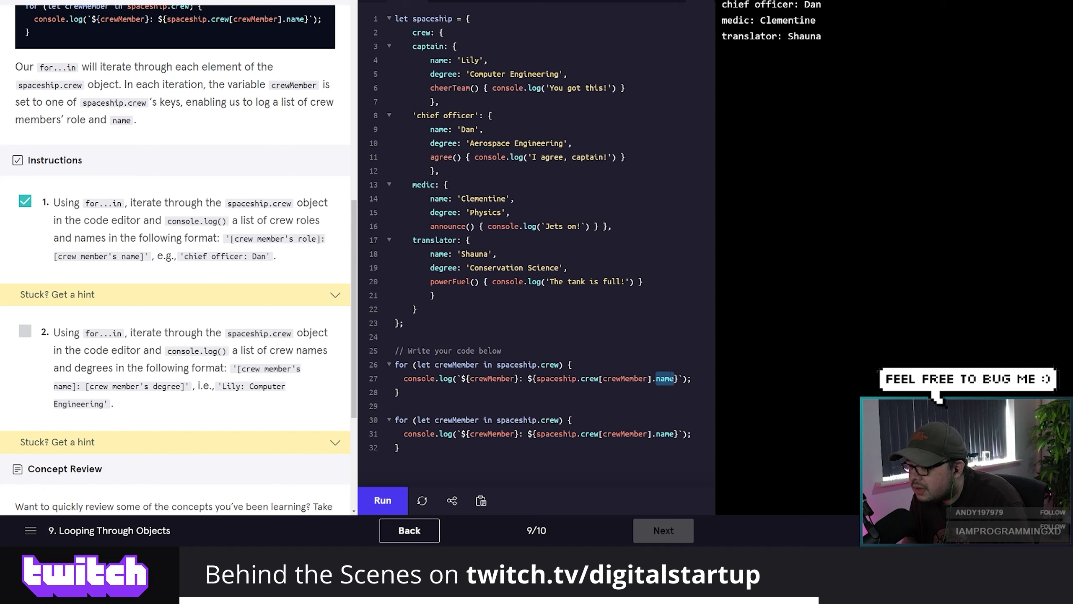
type("degree")
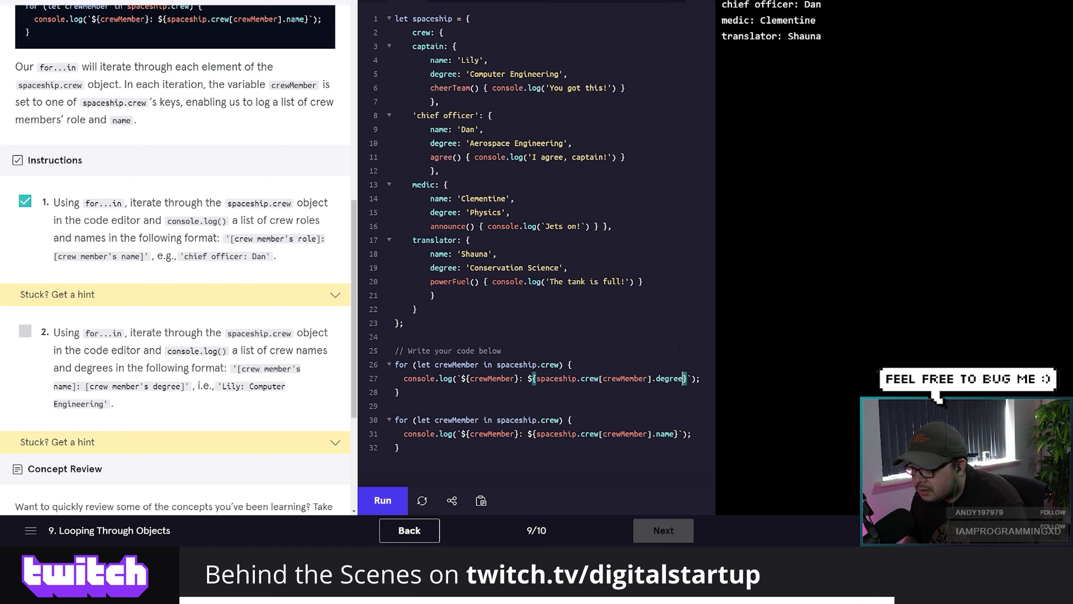
double_click(673, 379)
key("ctrl+z")
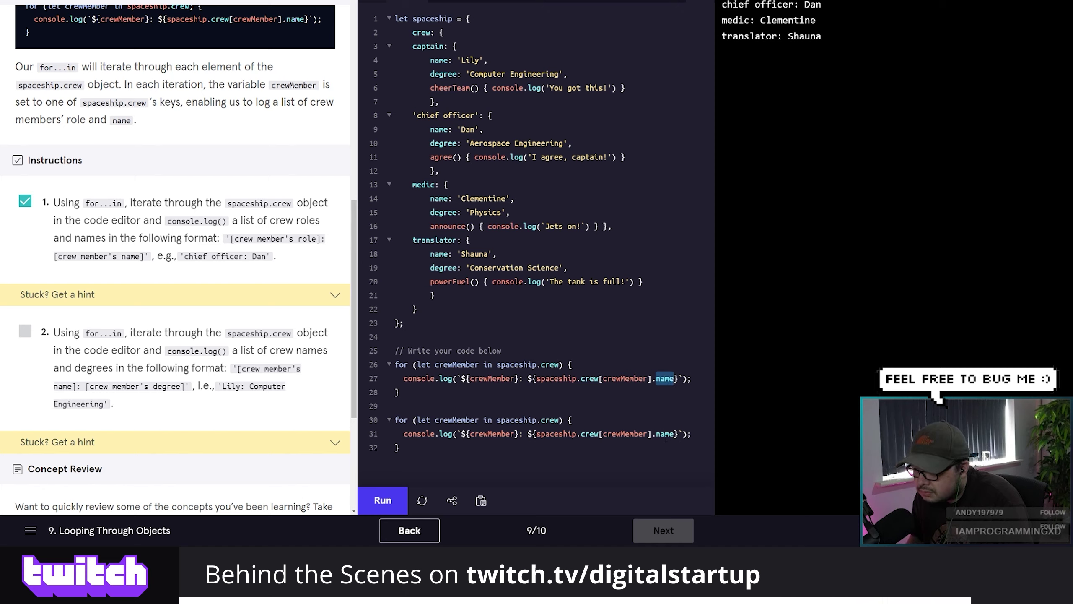
double_click(664, 434)
type("degree")
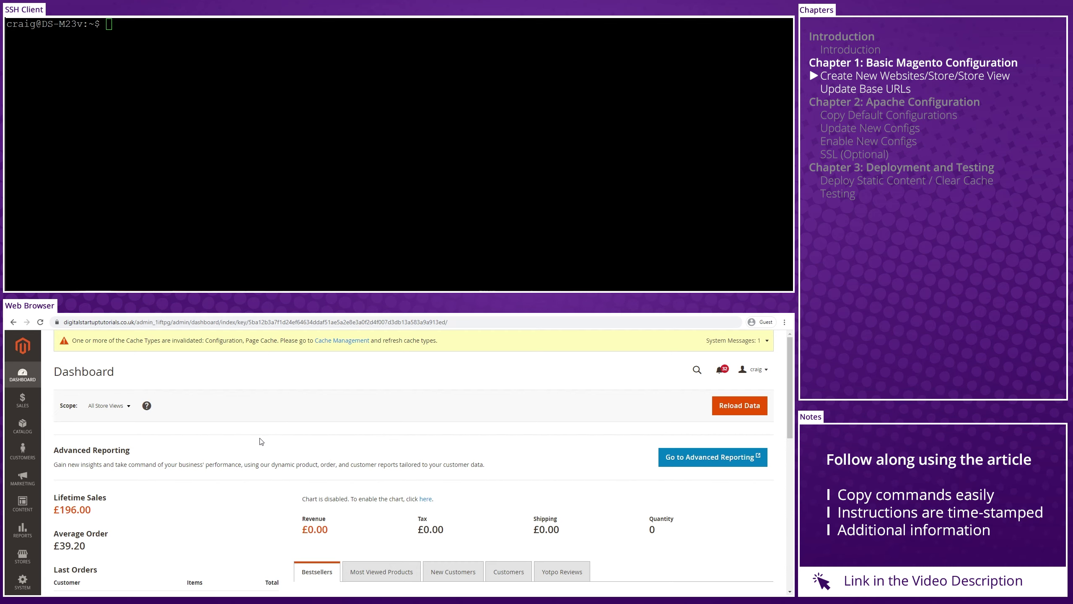
Open Stores > All Stores and inspect the Main, One and Two website rows
left_click(22, 556)
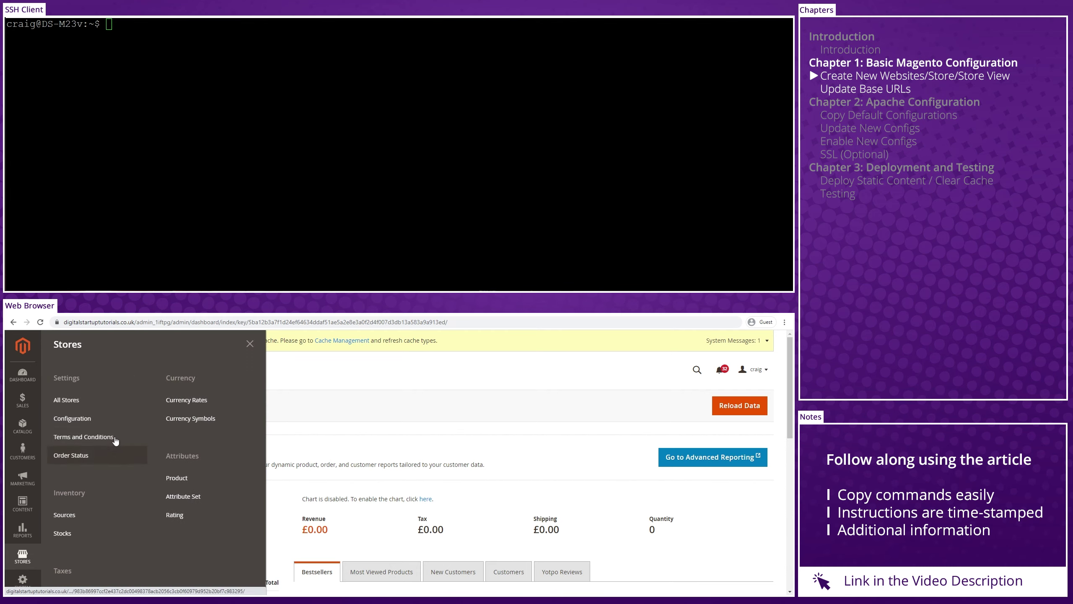
left_click(80, 401)
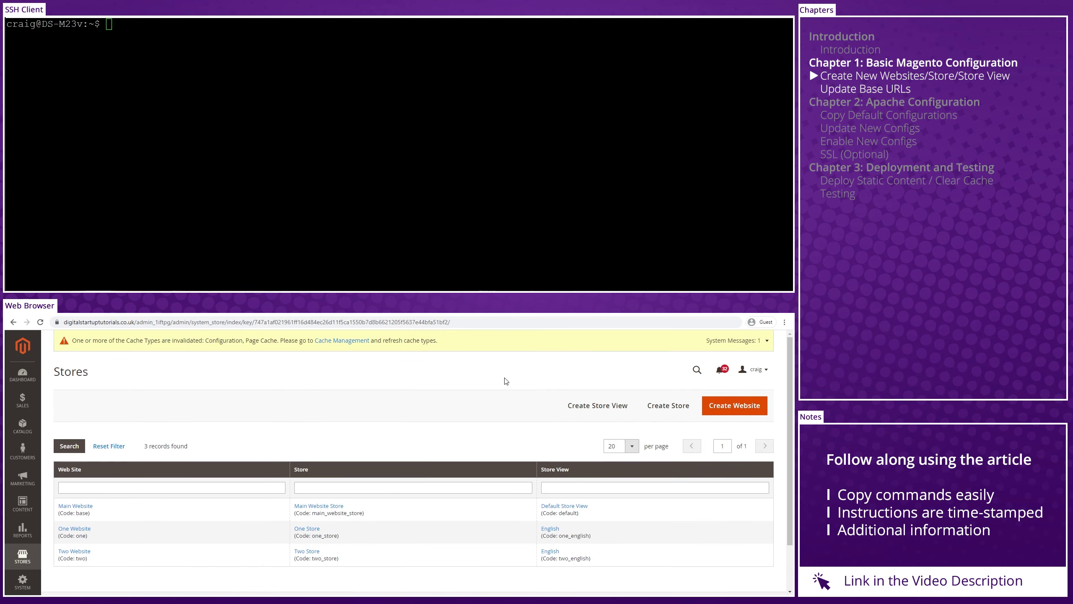
scroll(506, 381, "down", 1)
scroll(505, 380, "down", 1)
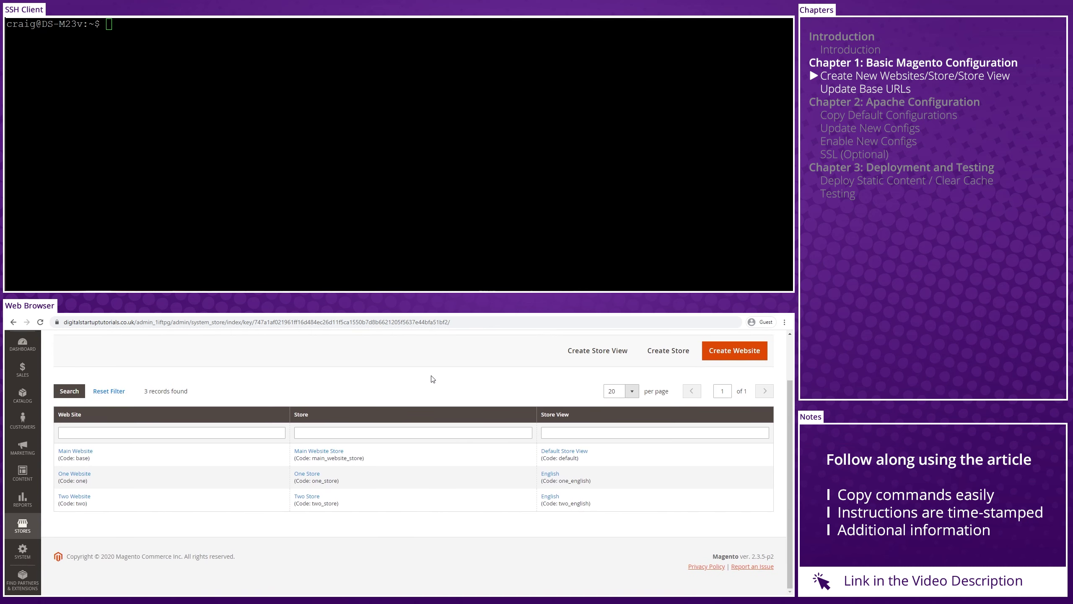
left_click_drag(58, 473, 600, 507)
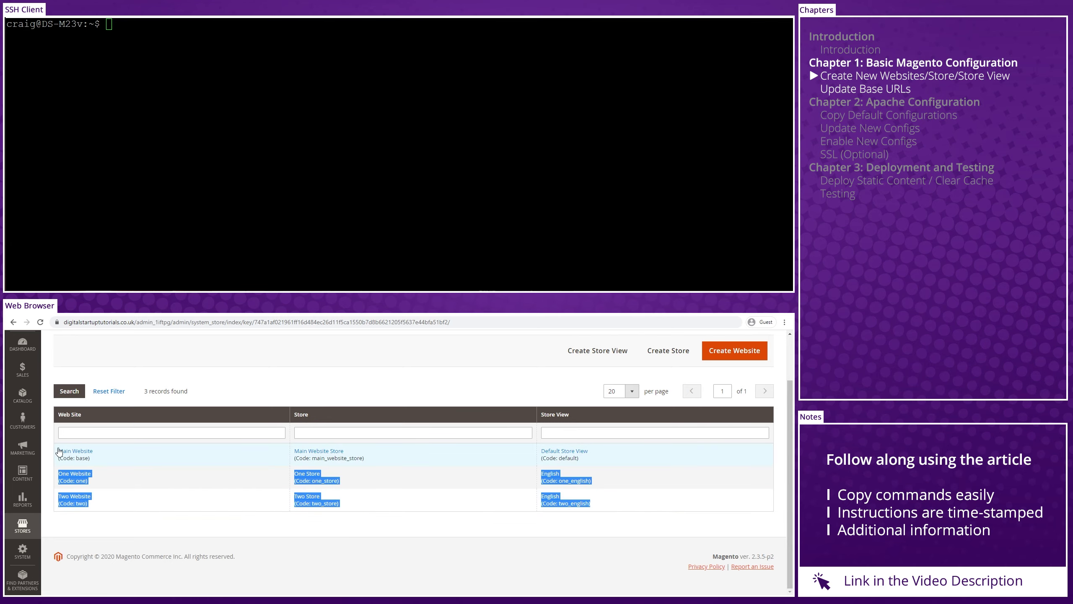
left_click_drag(57, 451, 592, 462)
scroll(593, 465, "down", 2)
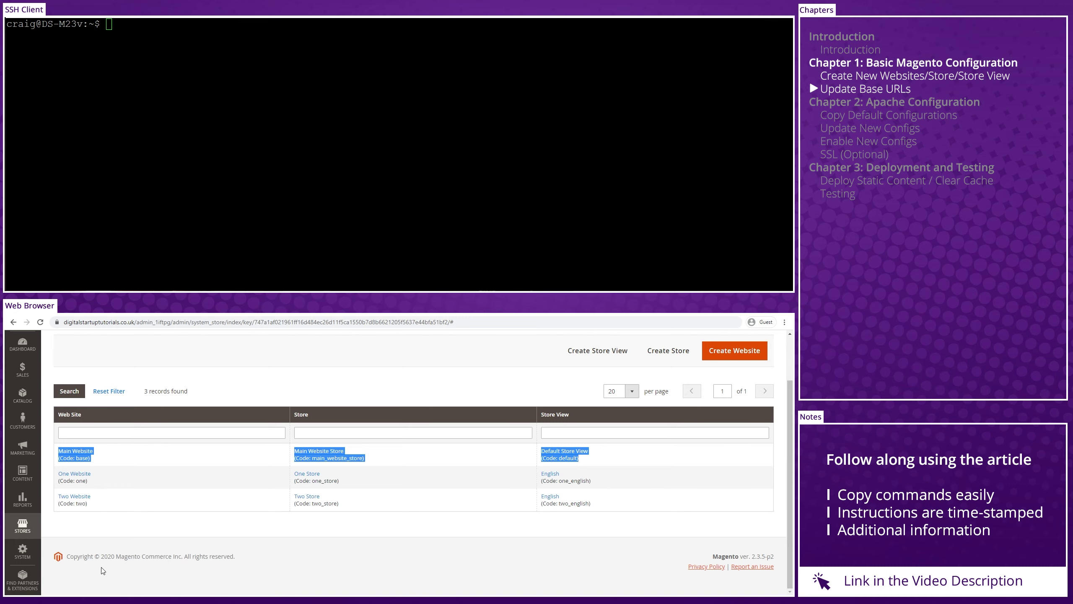
Open the Web configuration section and switch its scope to One Website
left_click(23, 526)
left_click(86, 394)
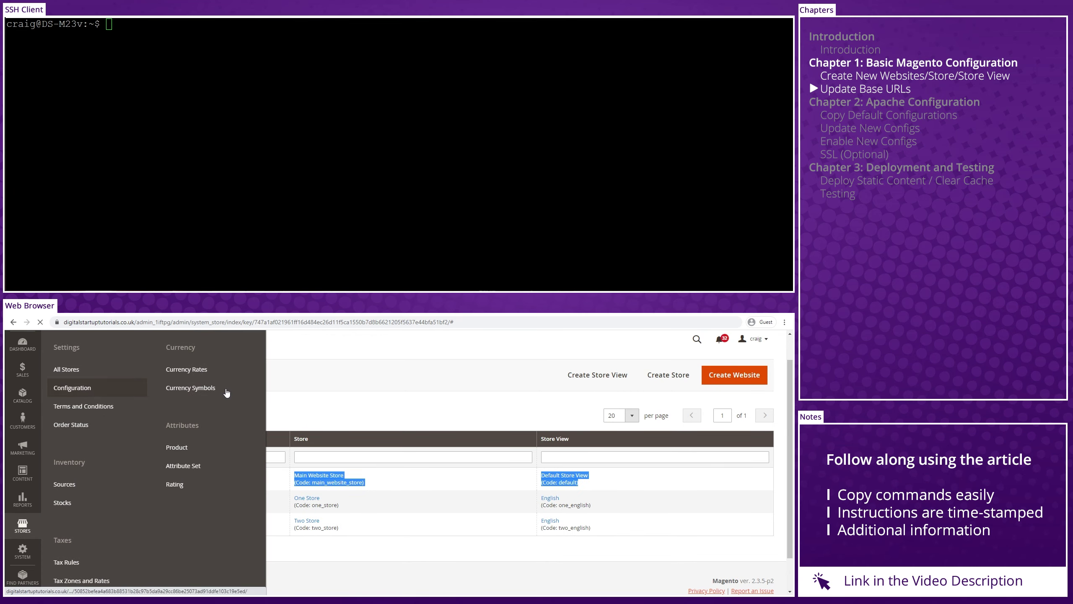
left_click(117, 503)
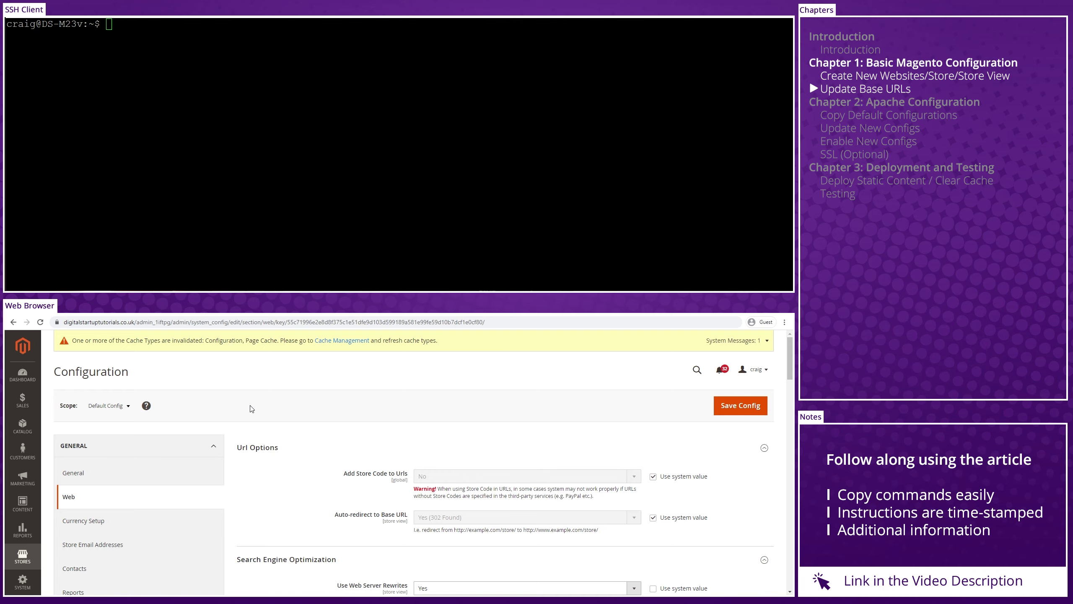
scroll(255, 409, "down", 1)
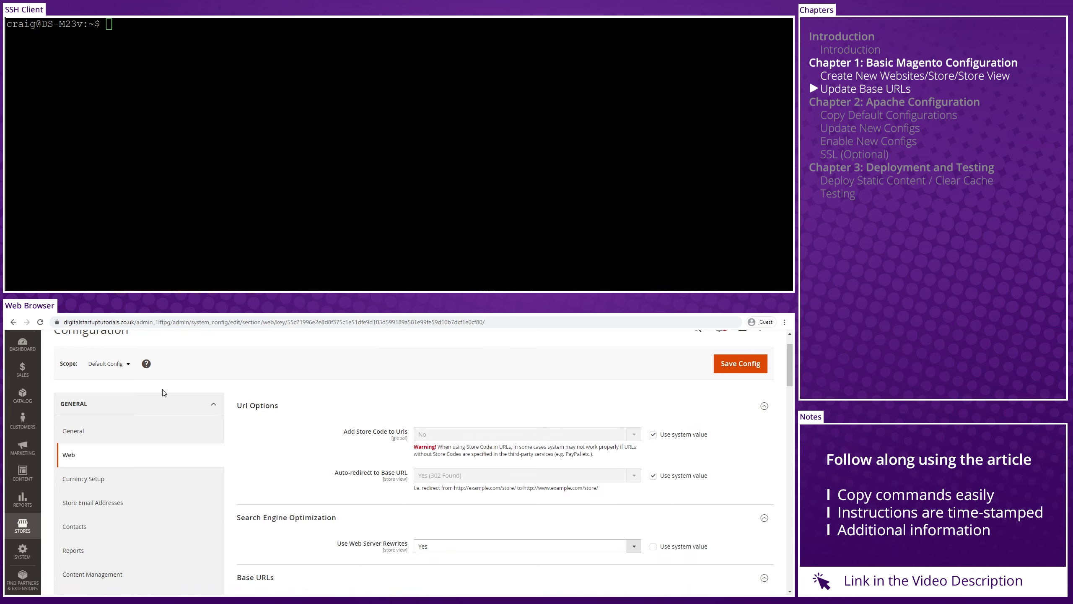
left_click(128, 371)
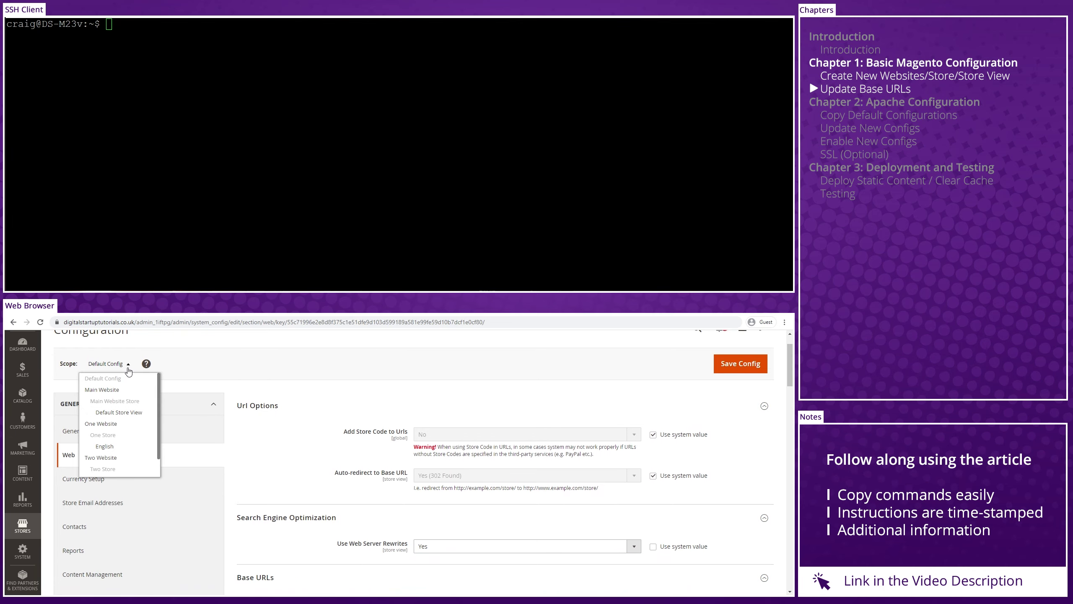
left_click(106, 424)
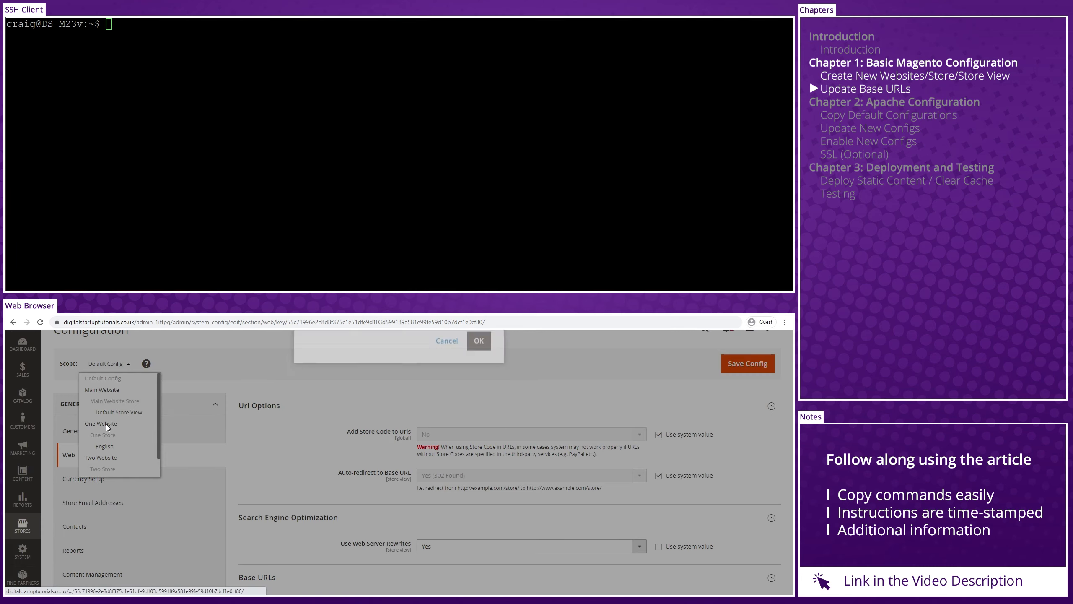
left_click(483, 408)
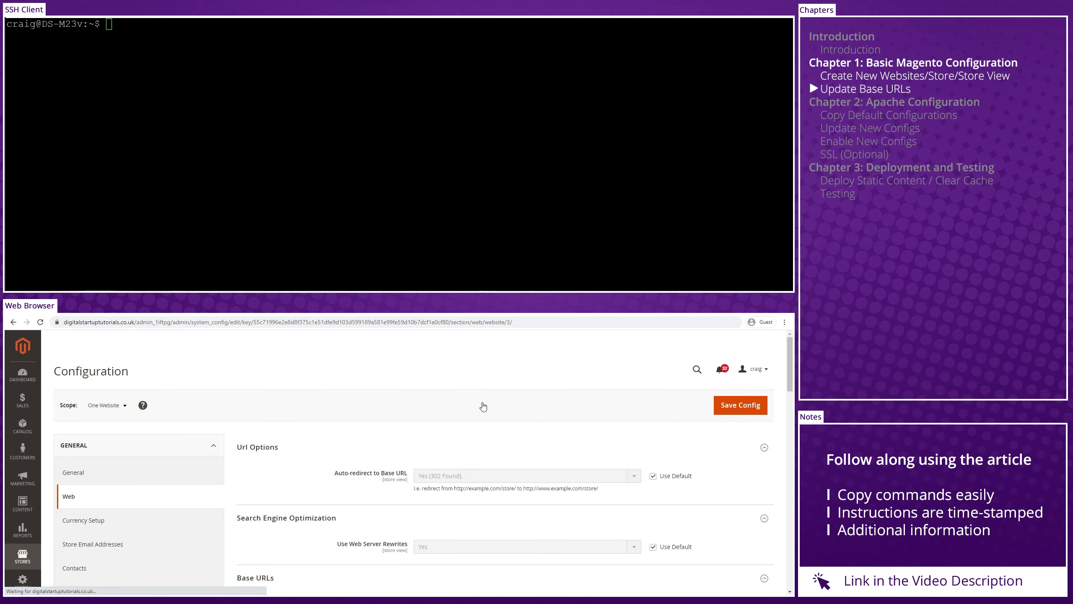
Check the Base URL and Secure Base URL fields use one.digitalstartuptutorials.co.uk
scroll(465, 412, "down", 5)
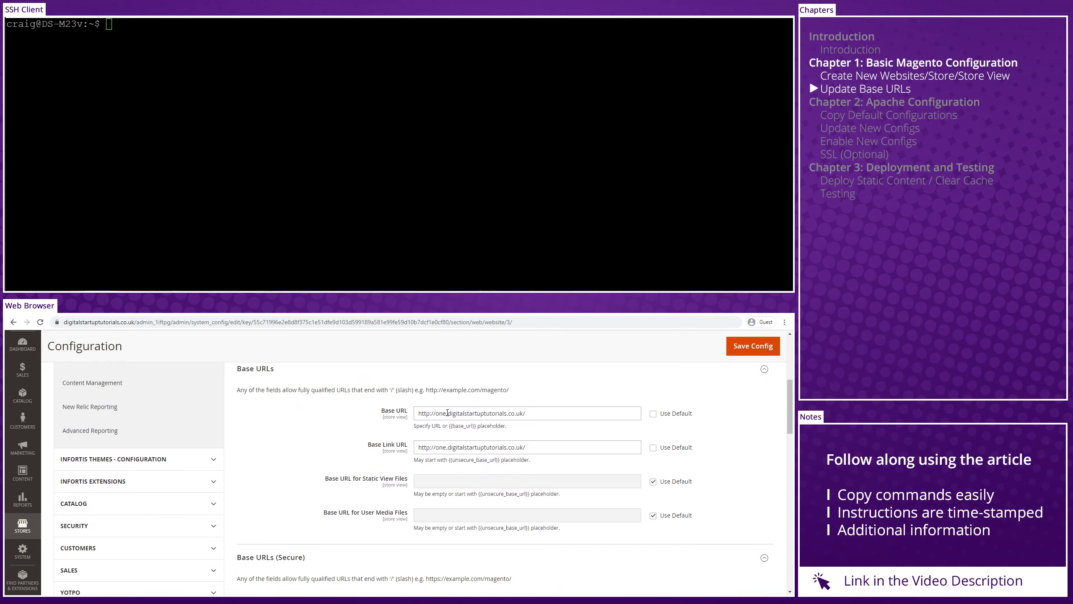
left_click_drag(455, 413, 430, 413)
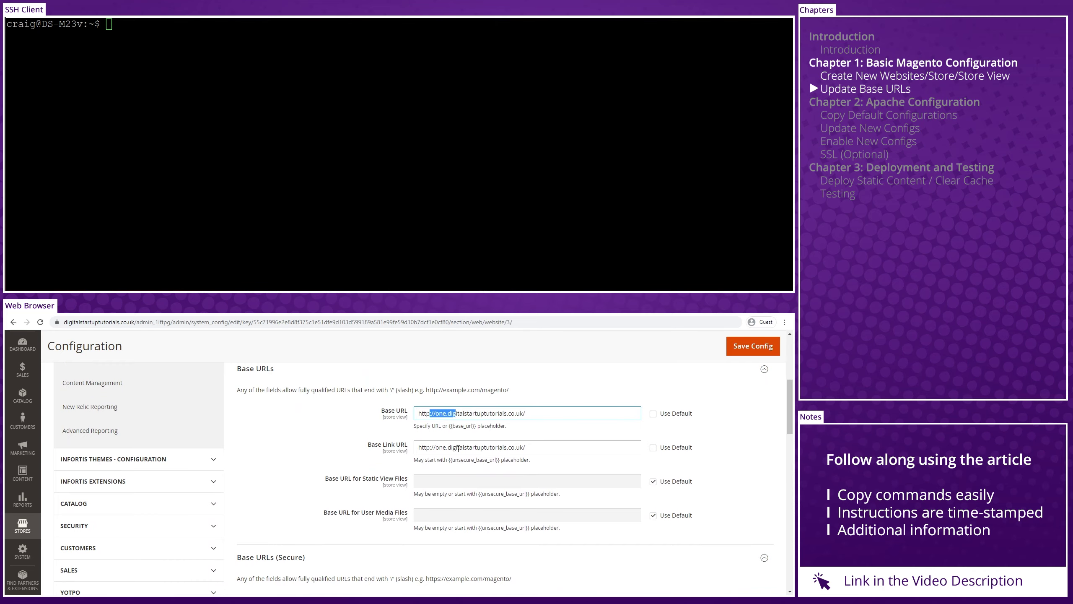
left_click_drag(458, 448, 425, 448)
scroll(300, 435, "down", 2)
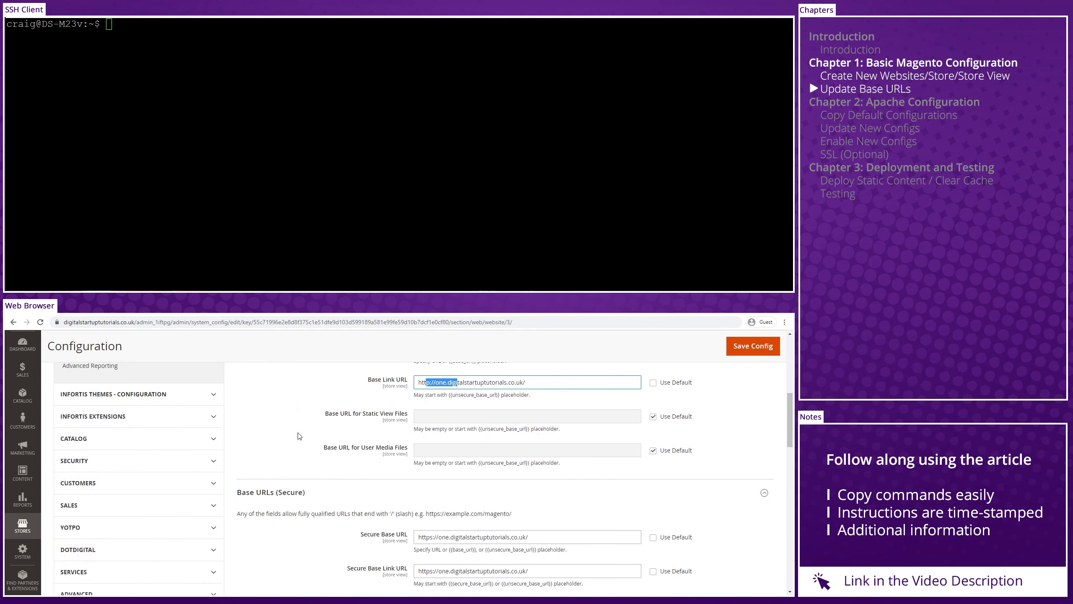
scroll(300, 435, "down", 3)
left_click_drag(459, 435, 431, 470)
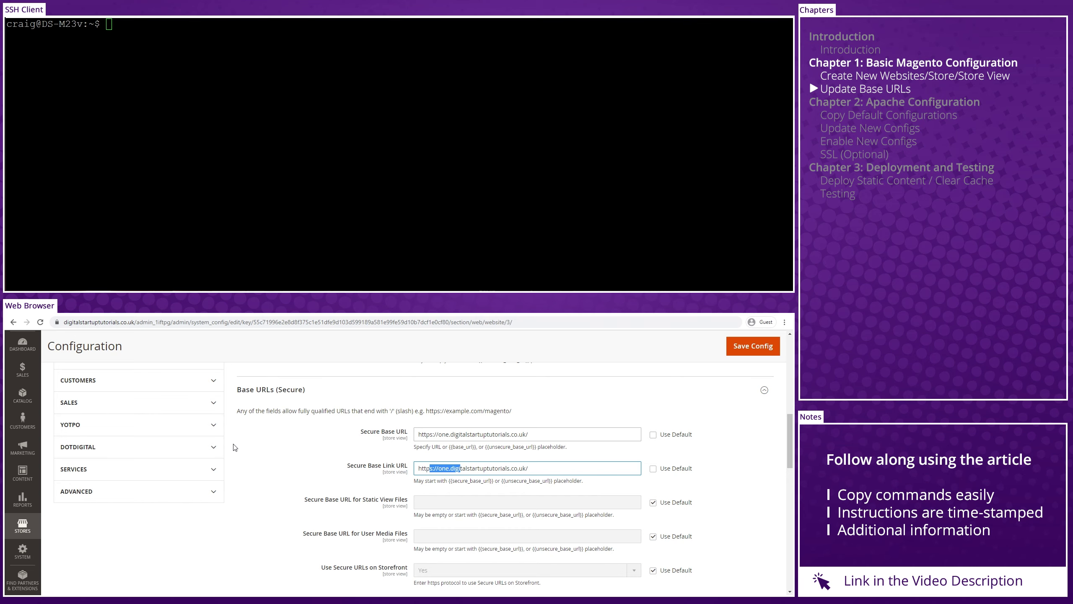
scroll(235, 447, "up", 10)
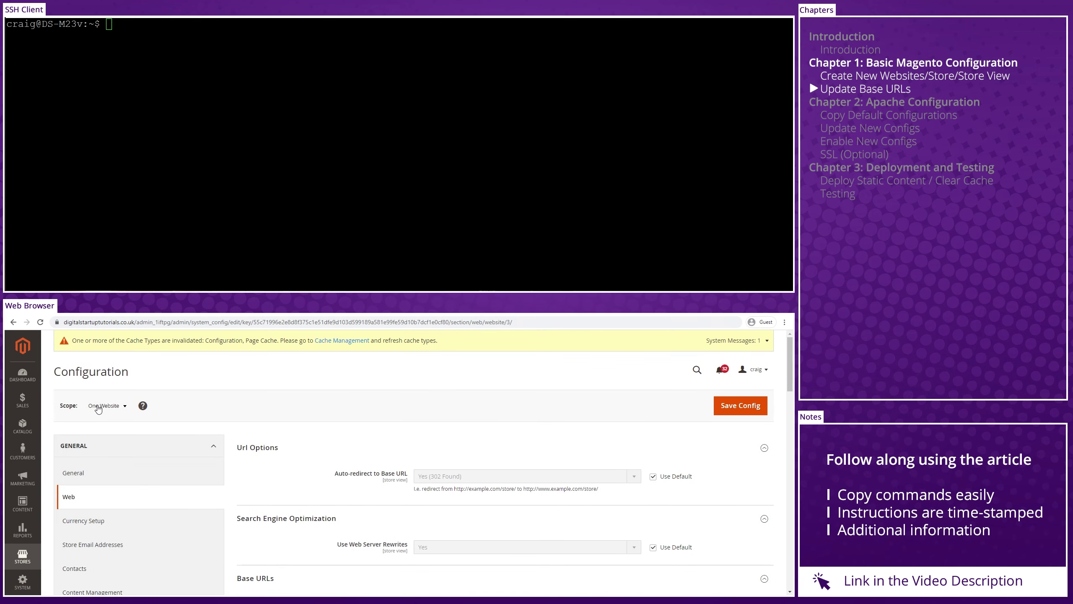
Switch the scope to Two Website and check its base and secure URLs on two.digitalstartuptutorials.co.uk
left_click(98, 407)
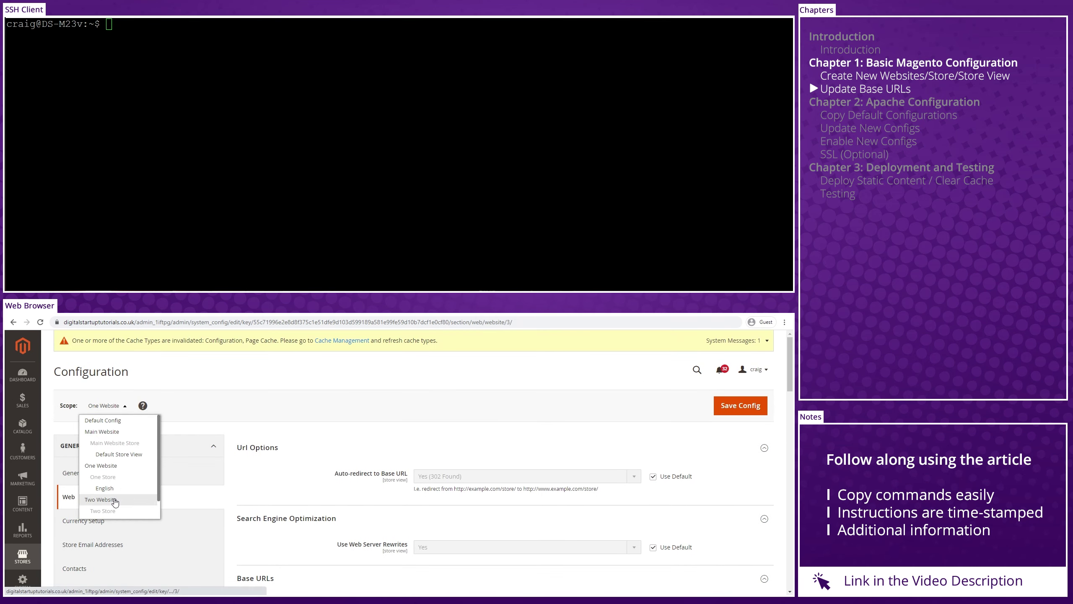
left_click(114, 500)
left_click(478, 408)
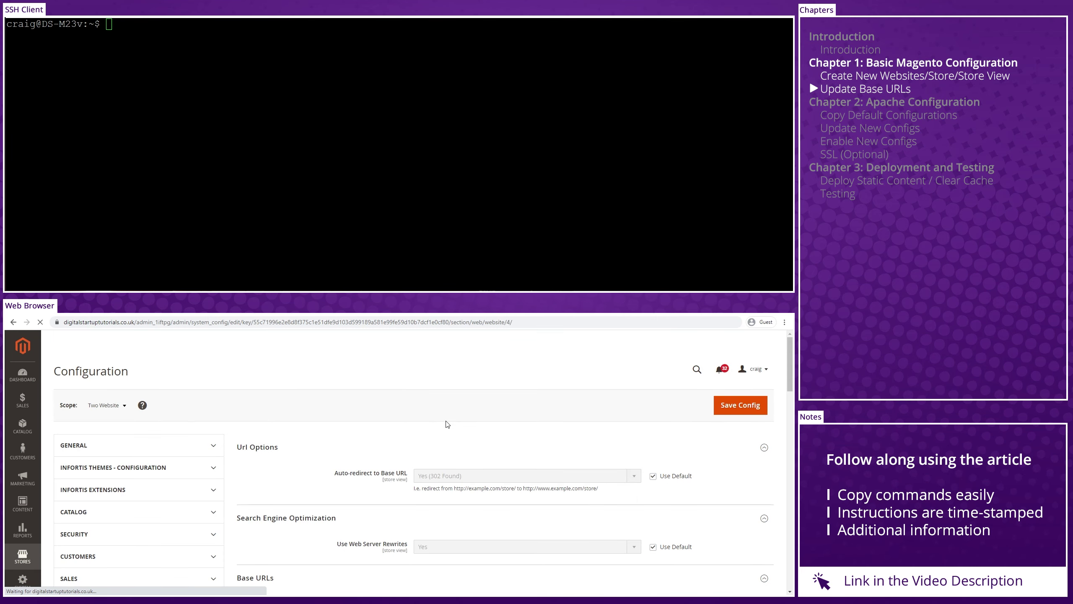
scroll(439, 425, "down", 5)
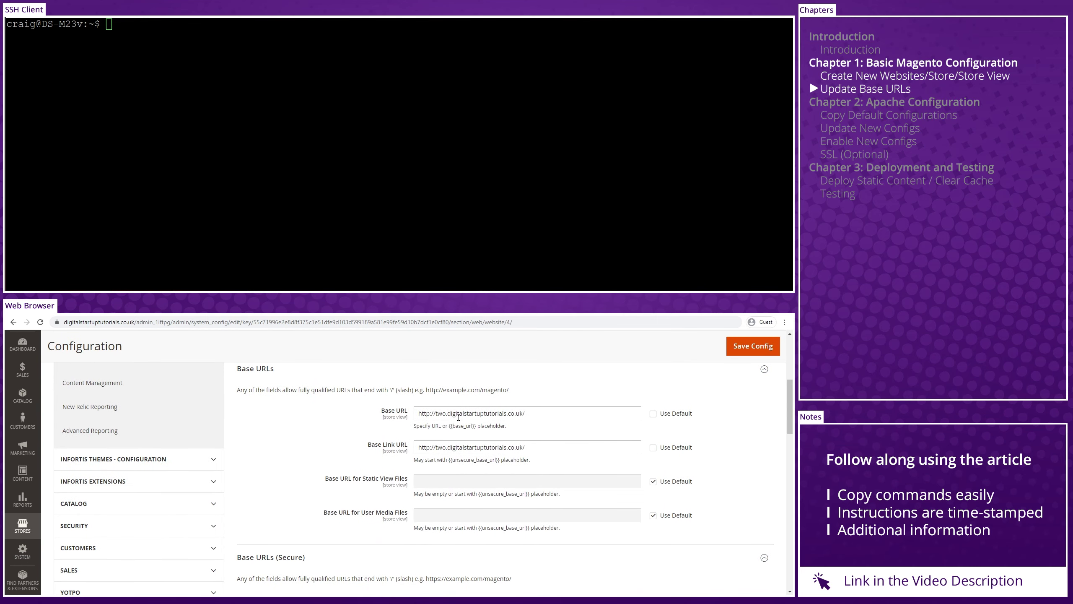
left_click_drag(459, 416, 425, 406)
scroll(329, 432, "down", 1)
scroll(436, 474, "down", 2)
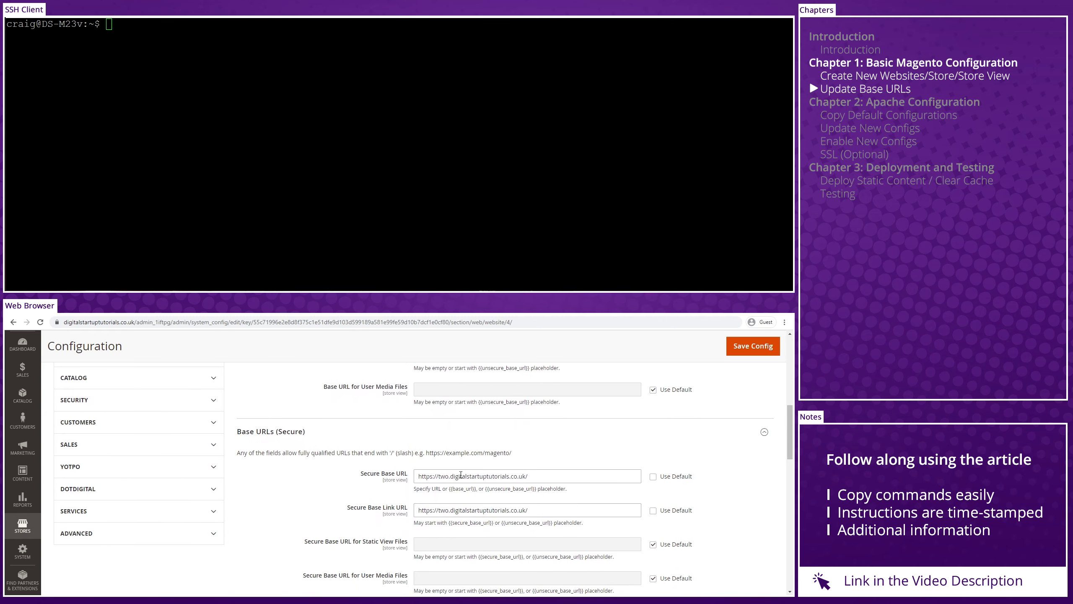
left_click_drag(460, 474, 430, 477)
left_click_drag(462, 510, 424, 509)
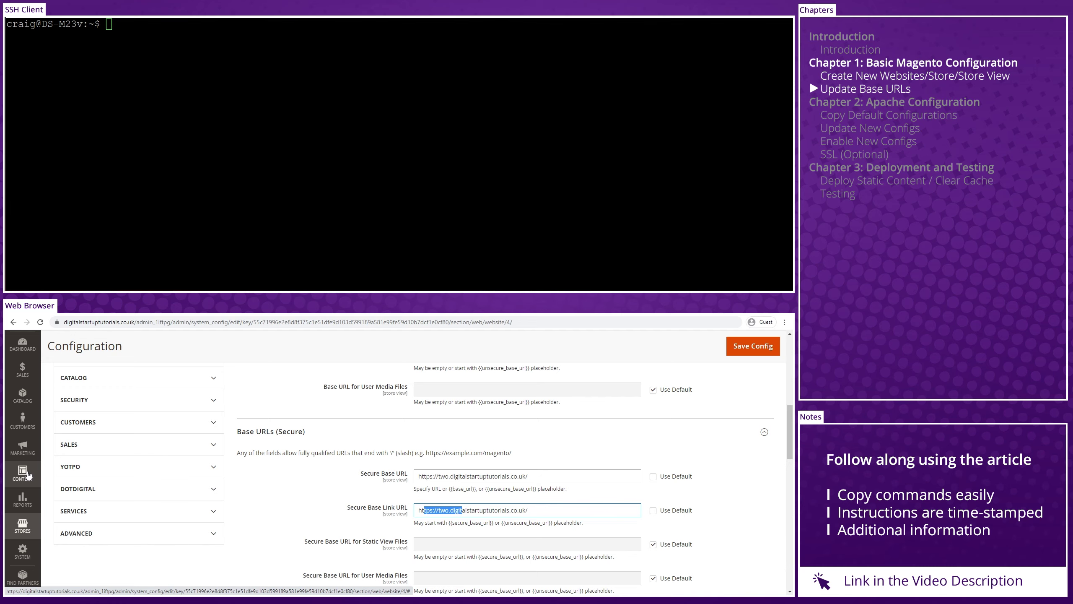
Open Content > Design > Configuration: Main on Infortis Ultimo, One and Two on Magento Luma
left_click(27, 475)
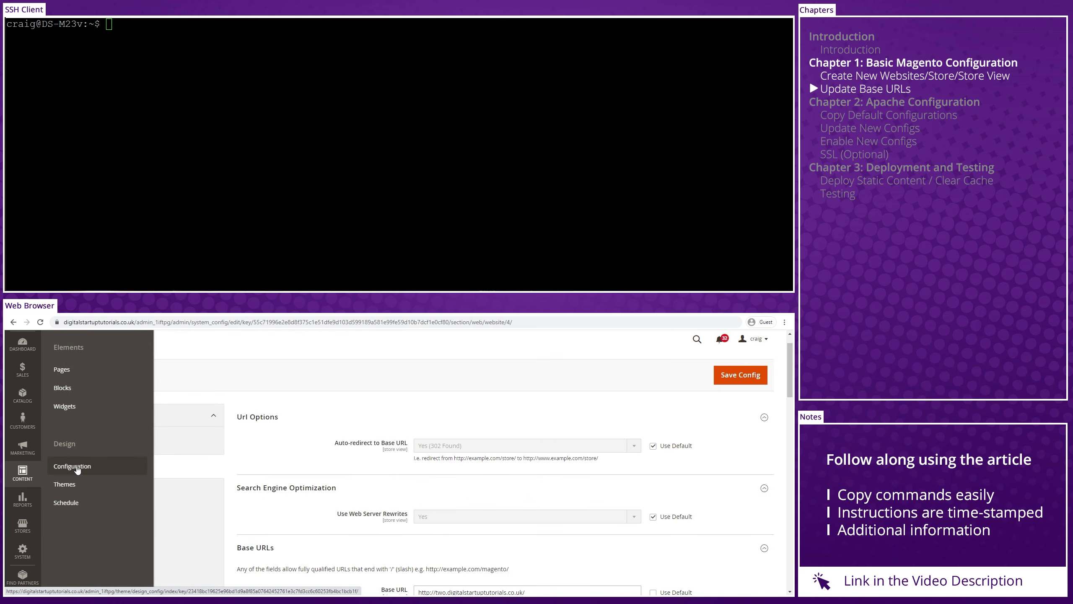
left_click(77, 468)
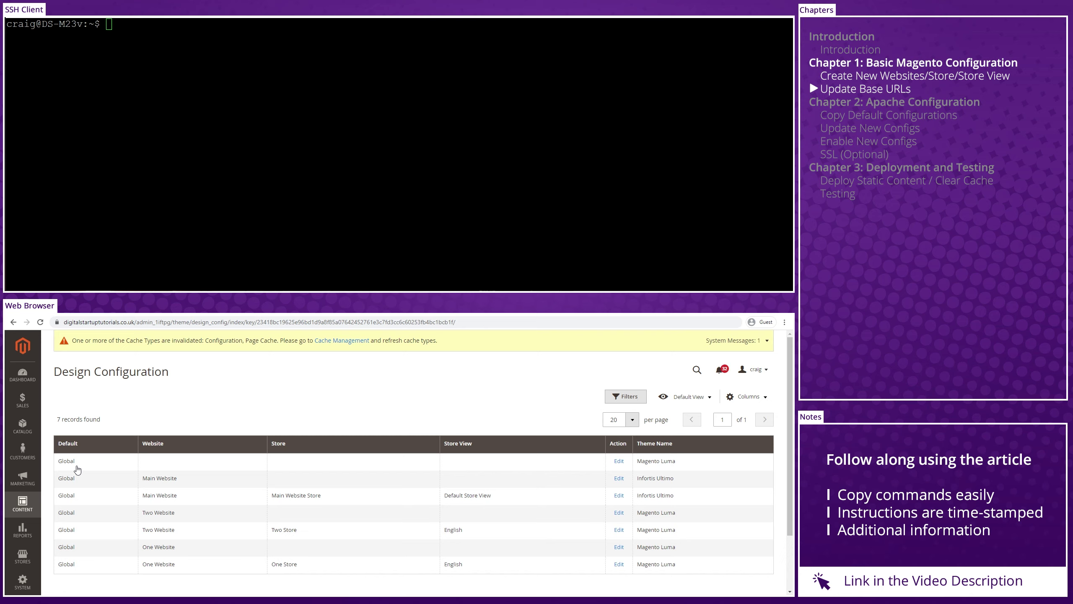
scroll(326, 373, "down", 1)
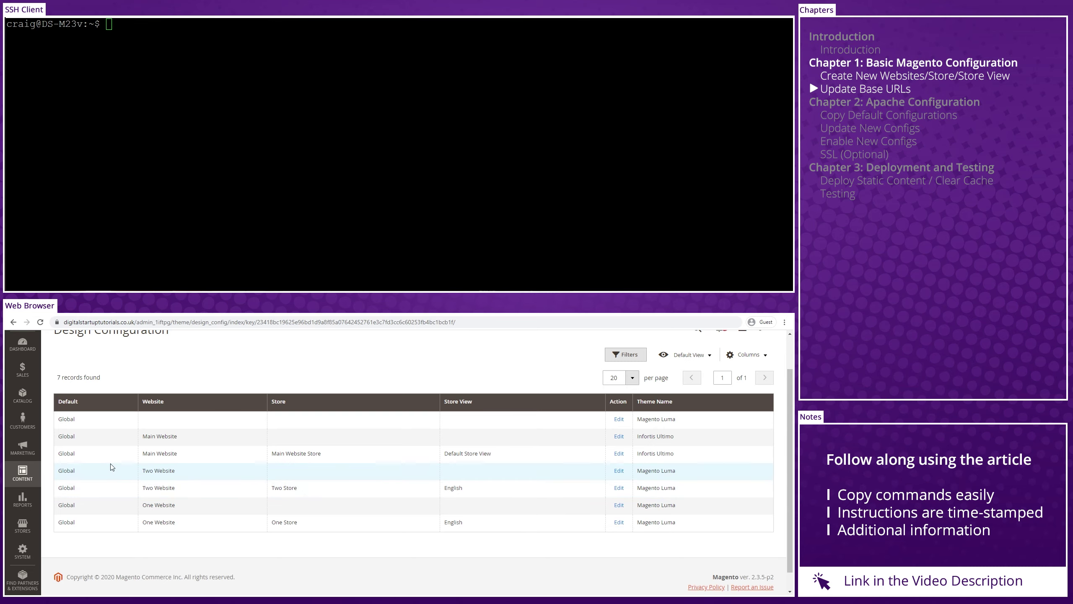
left_click_drag(58, 453, 500, 456)
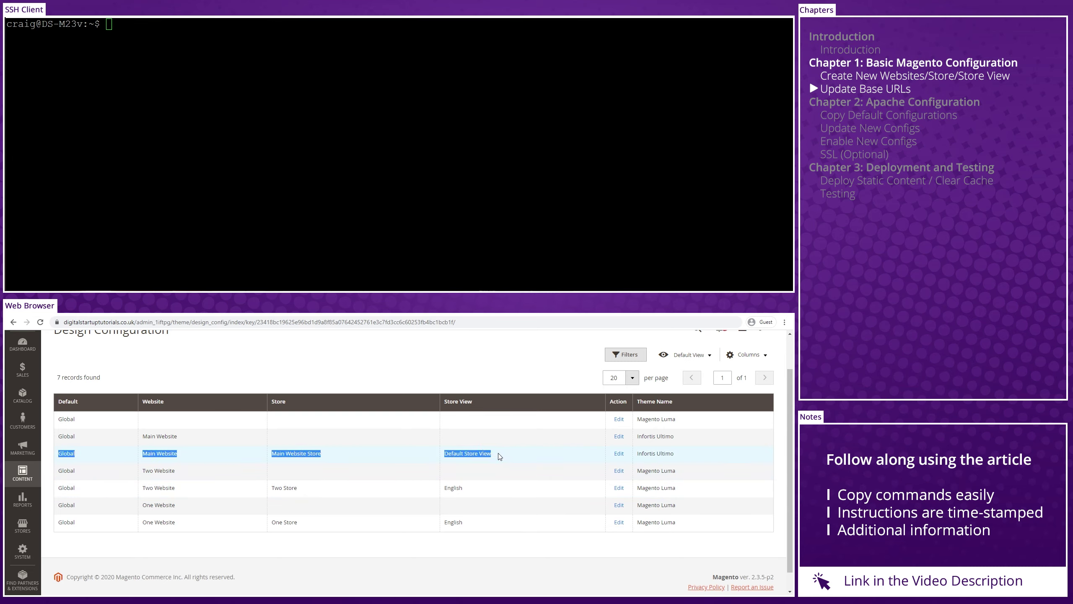
left_click_drag(59, 487, 478, 490)
left_click_drag(58, 524, 481, 527)
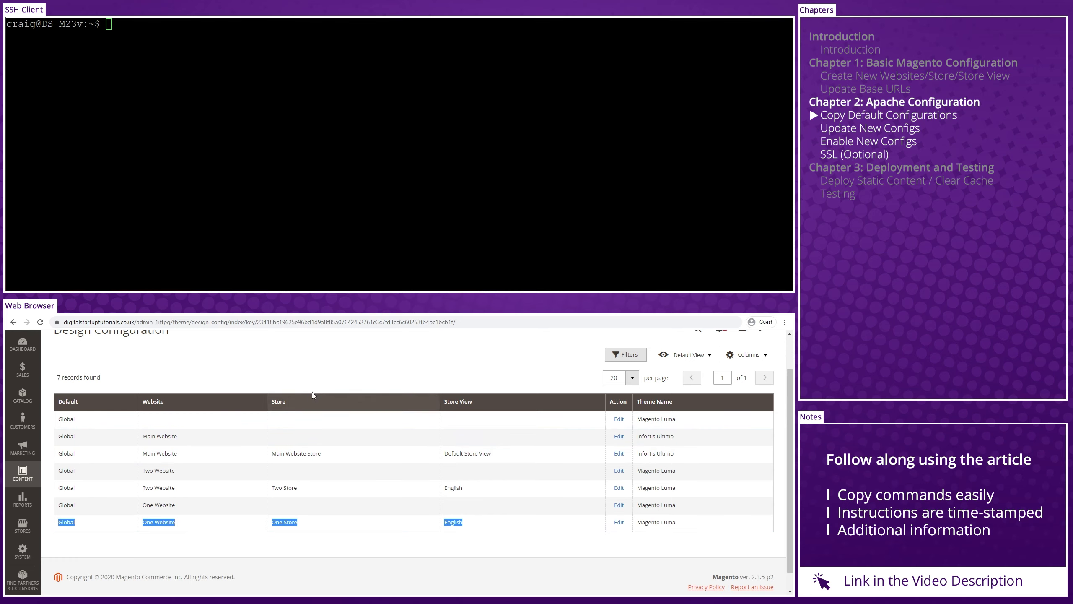
In the terminal, change to /etc/apache2/sites-available and list its files with ls -la
left_click(318, 373)
key("alt+Tab")
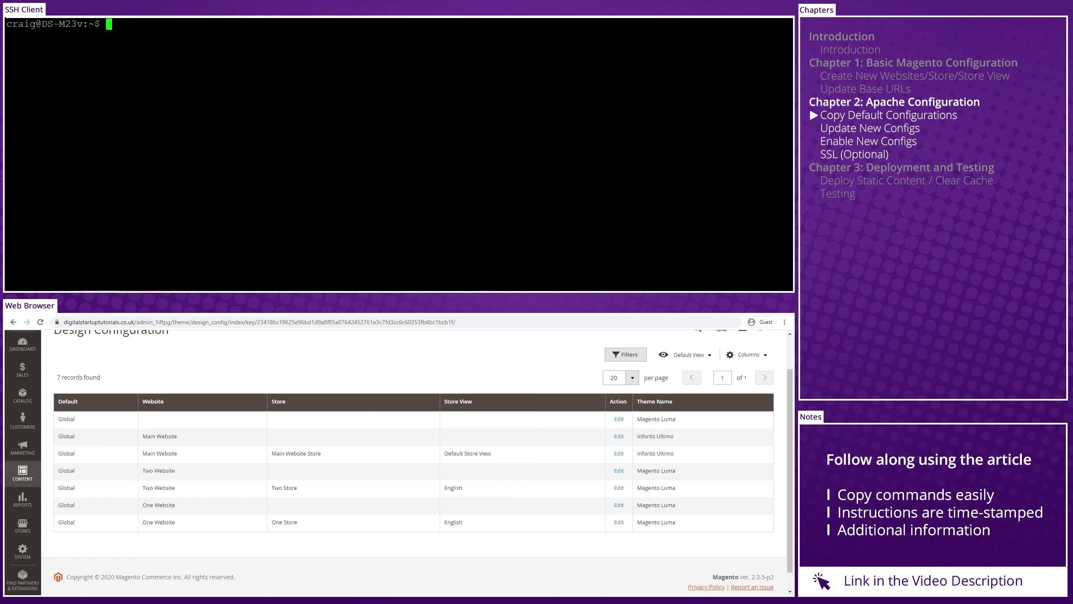
type("cd /etc/apache2/sites-available/")
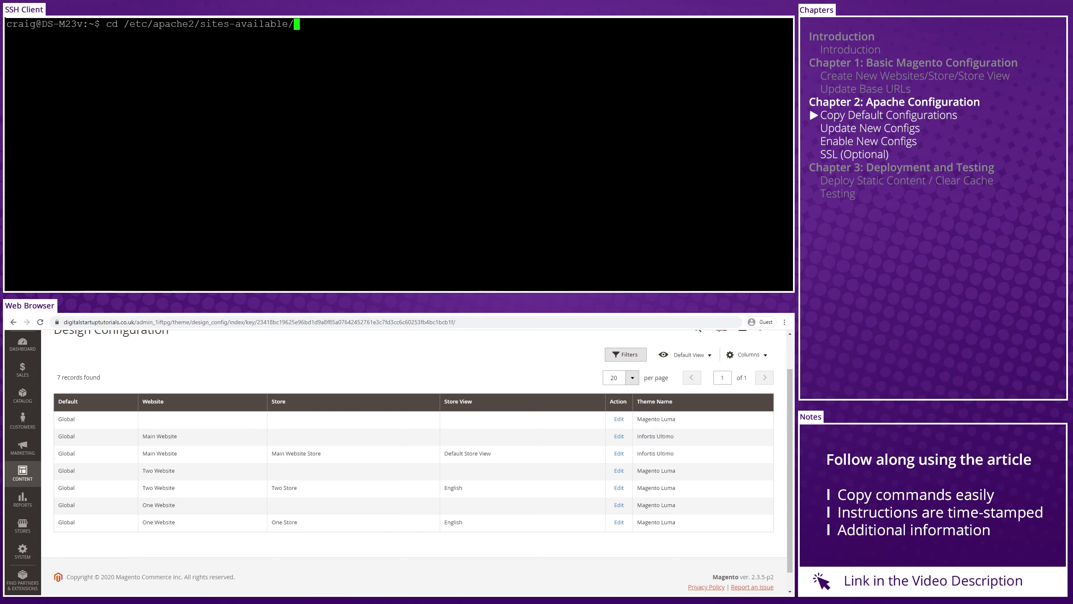
key("Return")
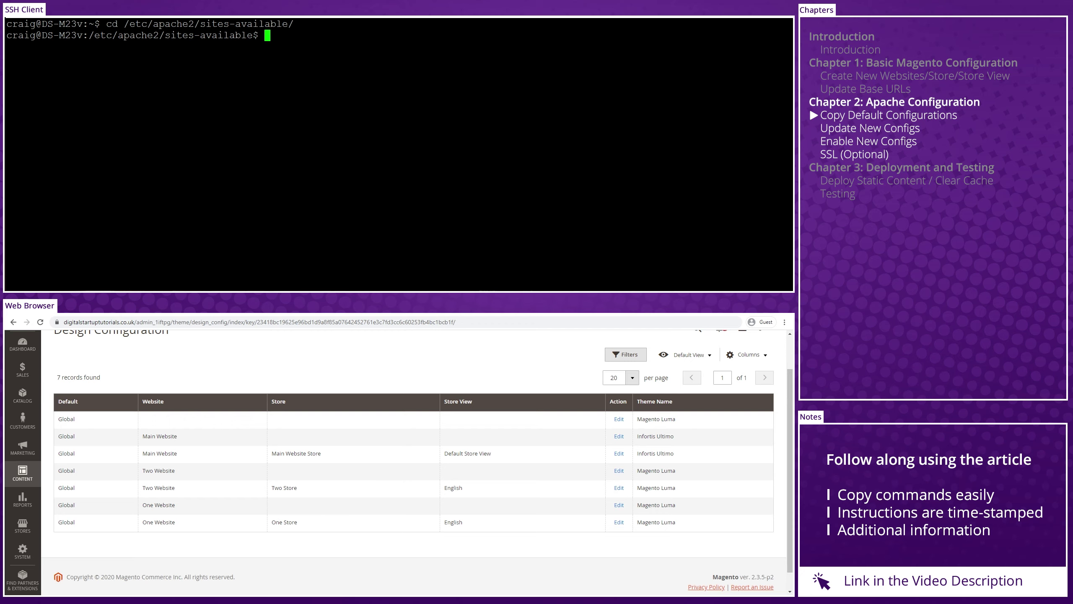
type("ls -la")
key("Return")
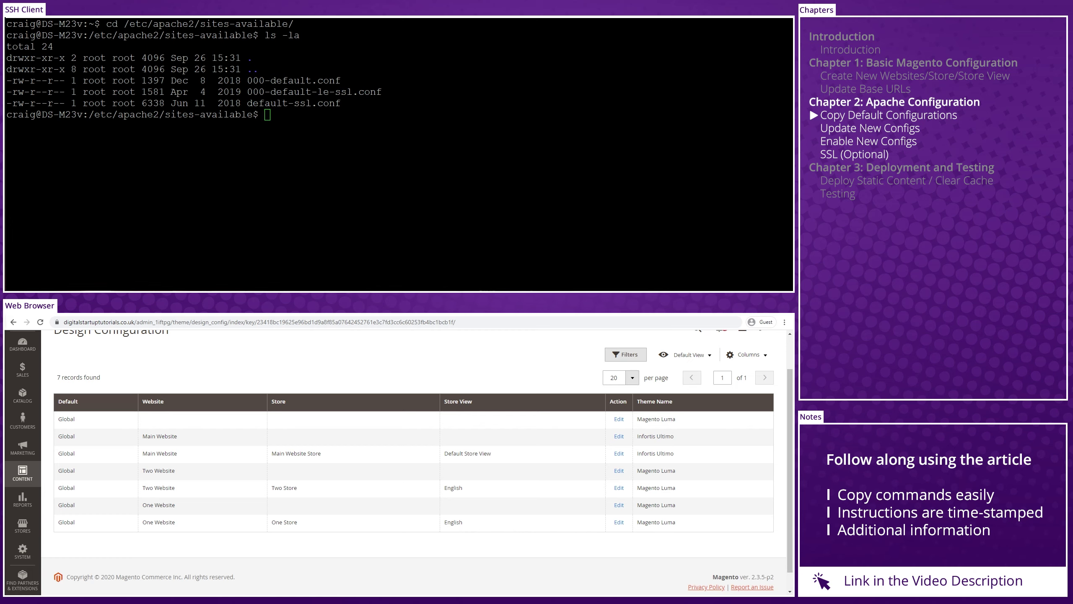
Copy 000-default.conf to the one and two digitalstartuptutorials.co.uk .conf files with sudo, then list them
type("sudo cp 000-default.conf one.digitalstartuptutorials.co.uk.conf")
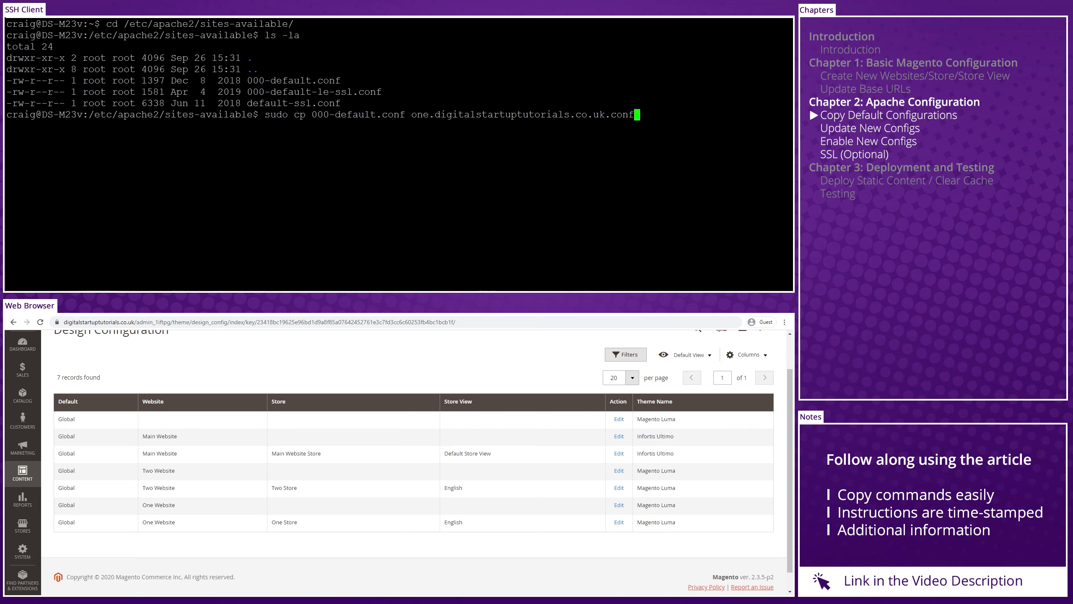
key("Return")
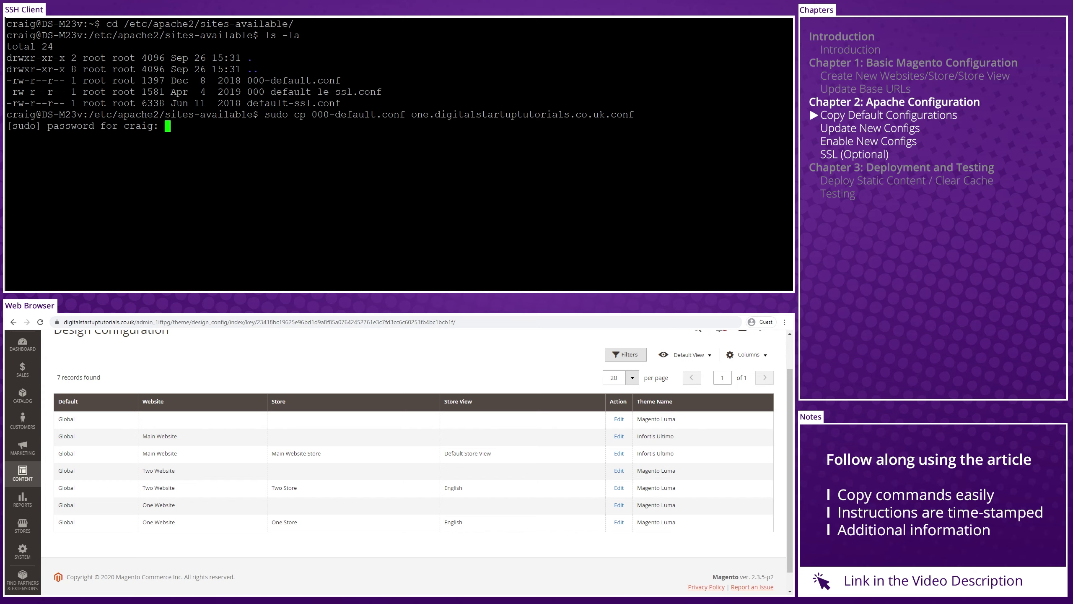
key("Return")
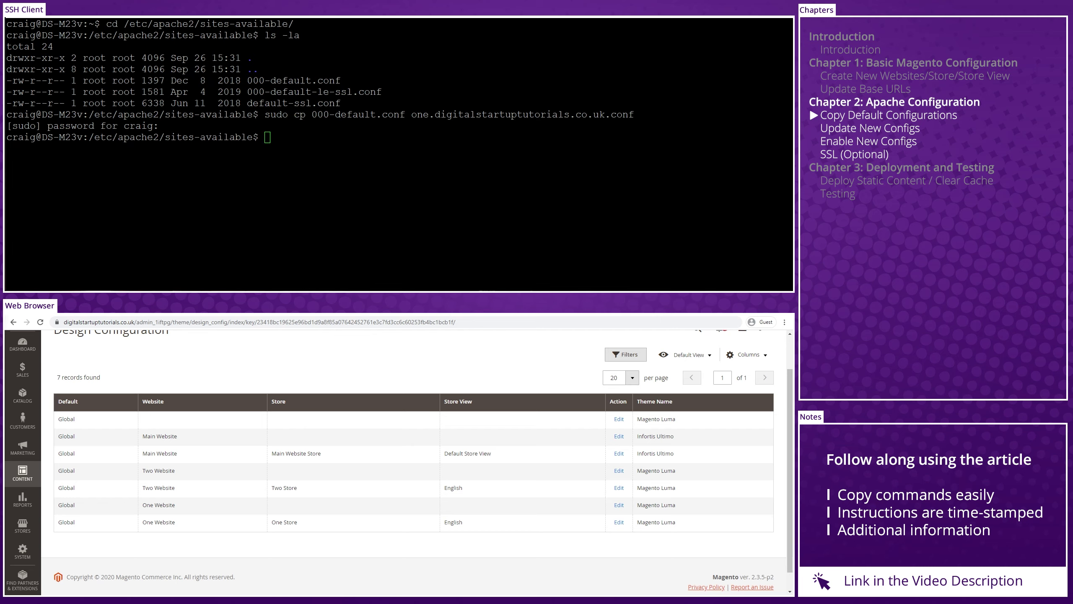
type("sudo cp 000-default.conf two.digitalstartuptutorials.co.uk.conf")
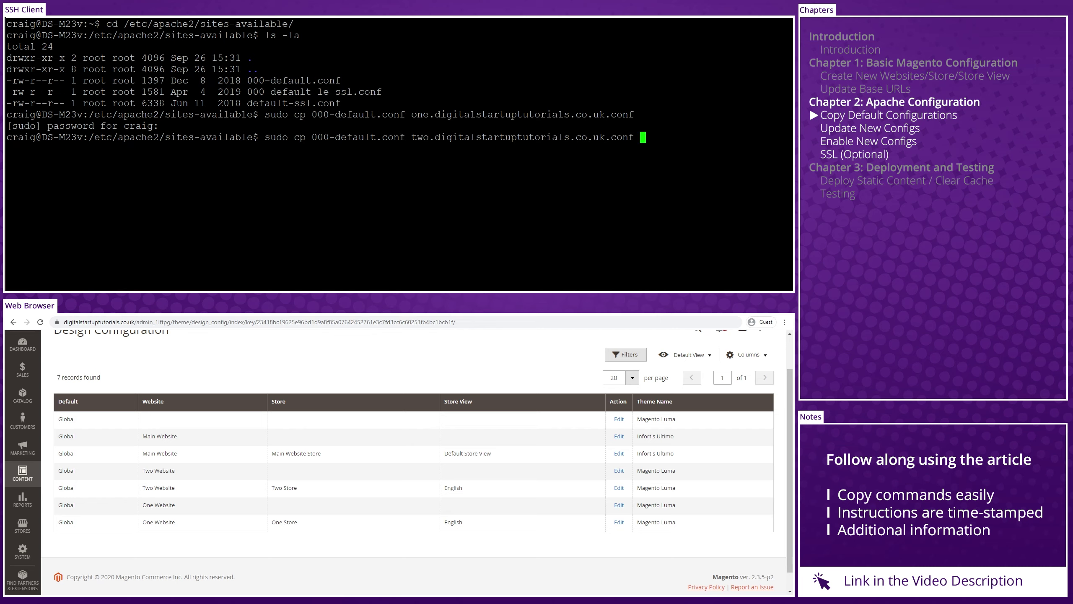
key("Return")
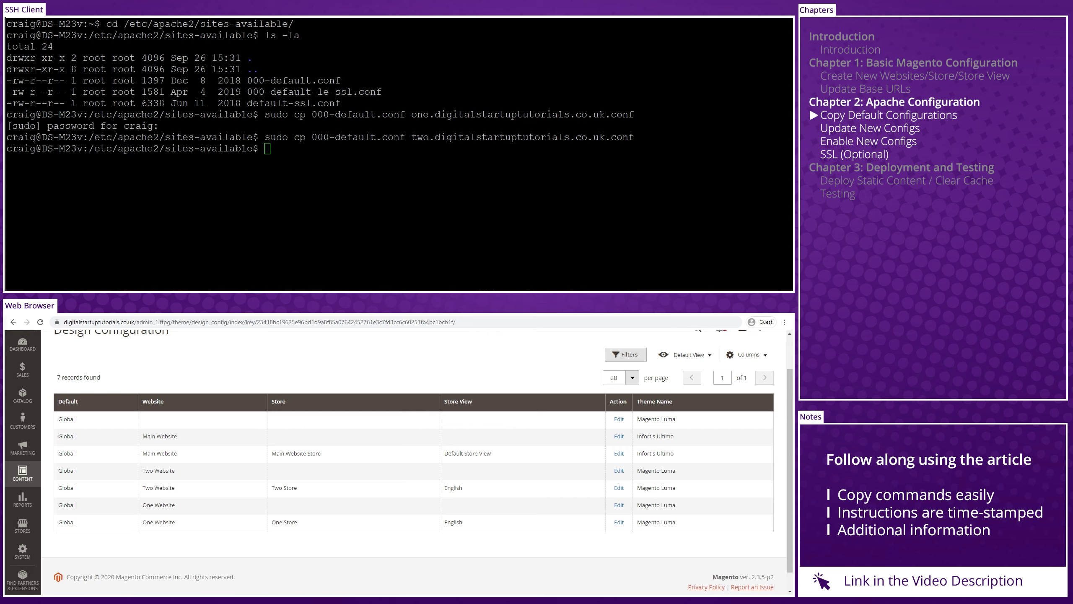
type("ls -la")
key("Return")
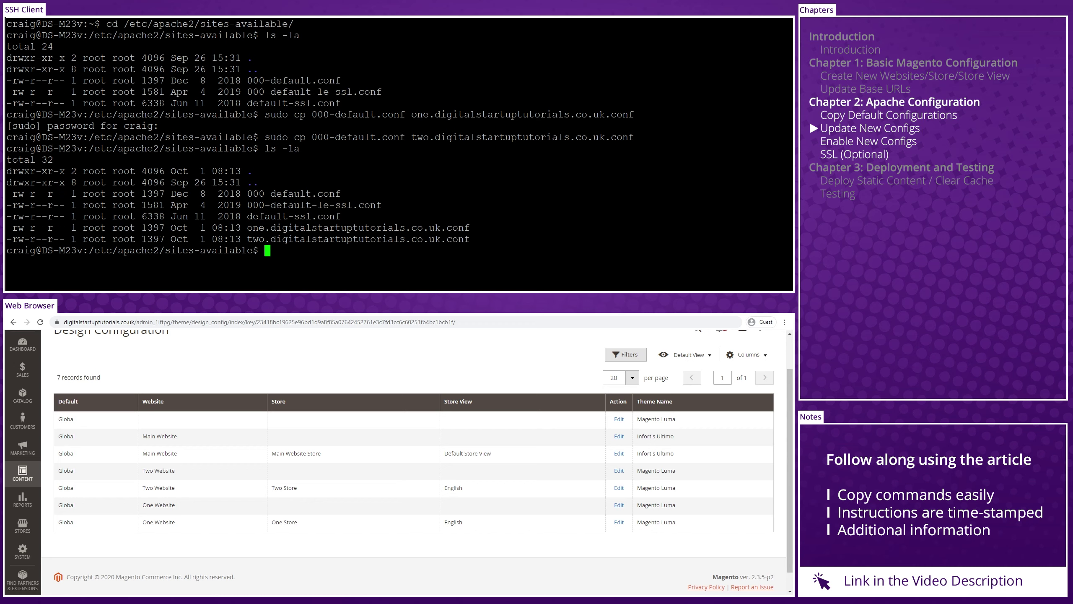
Open one.digitalstartuptutorials.co.uk.conf in sudo nano and paste ServerName, ServerAlias and SetEnv lines after DocumentRoot
type("sudo nano one.digitalstartuptutorials.co.uk.conf")
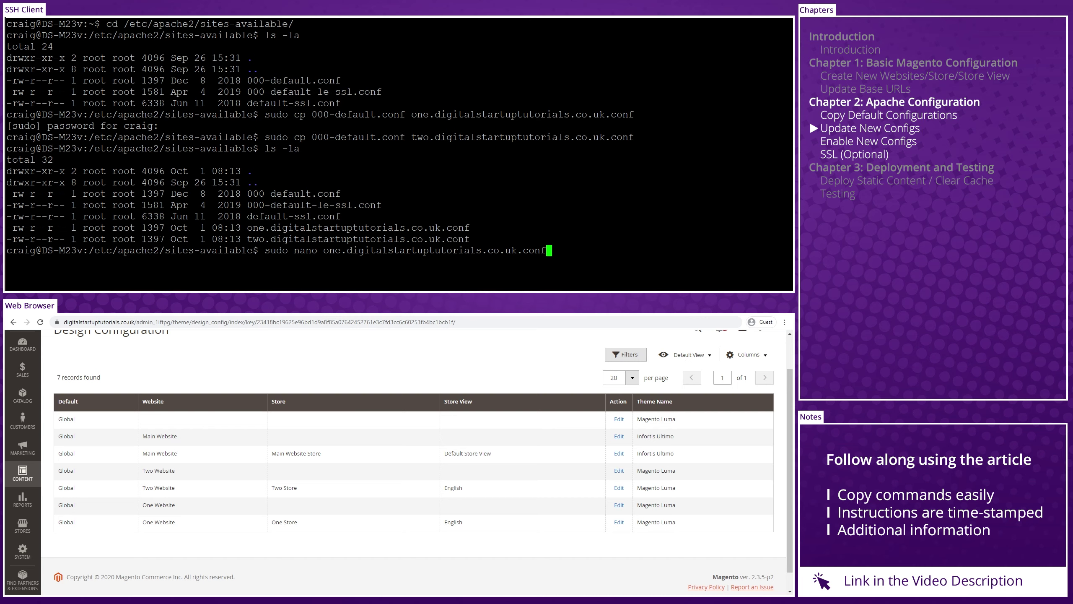
key("Return")
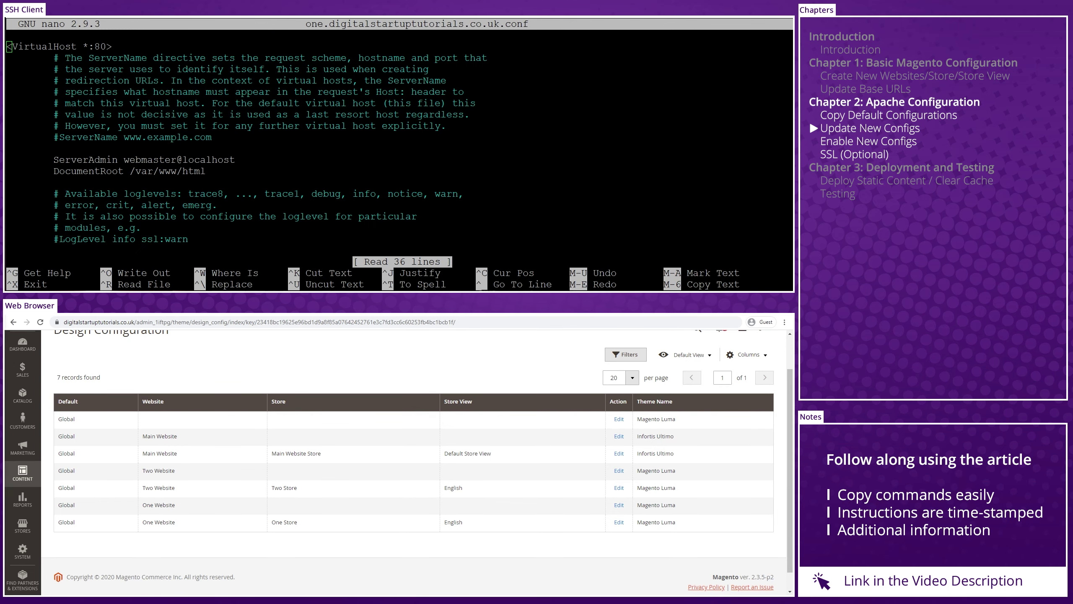
key("Down")
key("Down")
key("Down")
key("Down")
key("Return")
key("Up")
key("Return")
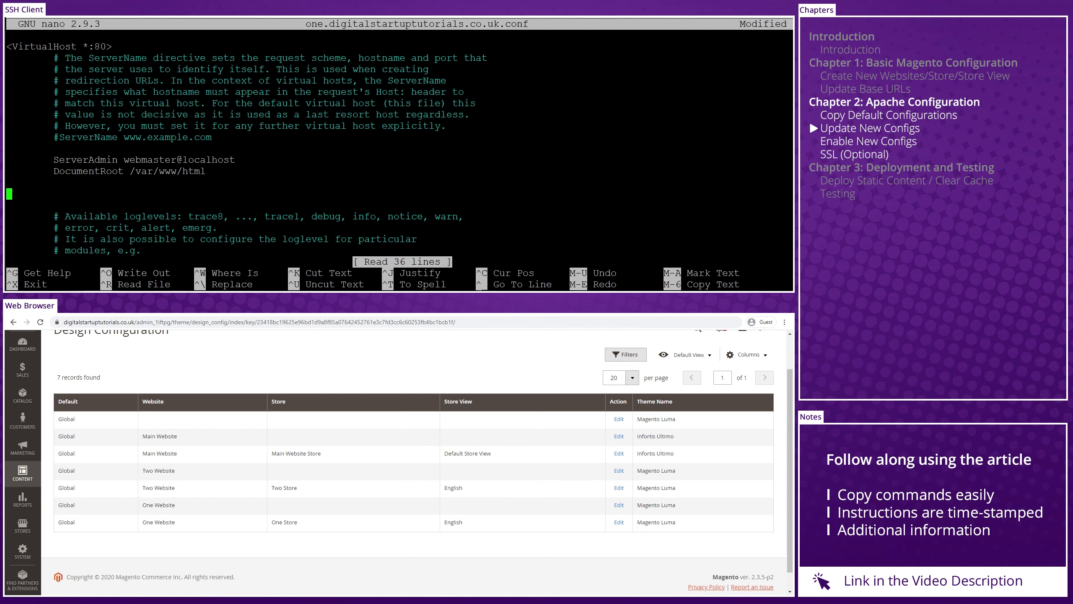
type("ServerName one.digitalstartuptutorials.co.uk \tServerAlias one.digitalstartuptutorials.co.uk \tSetEnv MAGE_RUN_CODE \"one\" \tSetEnv MAGE_RUN_TYPE \"website\"")
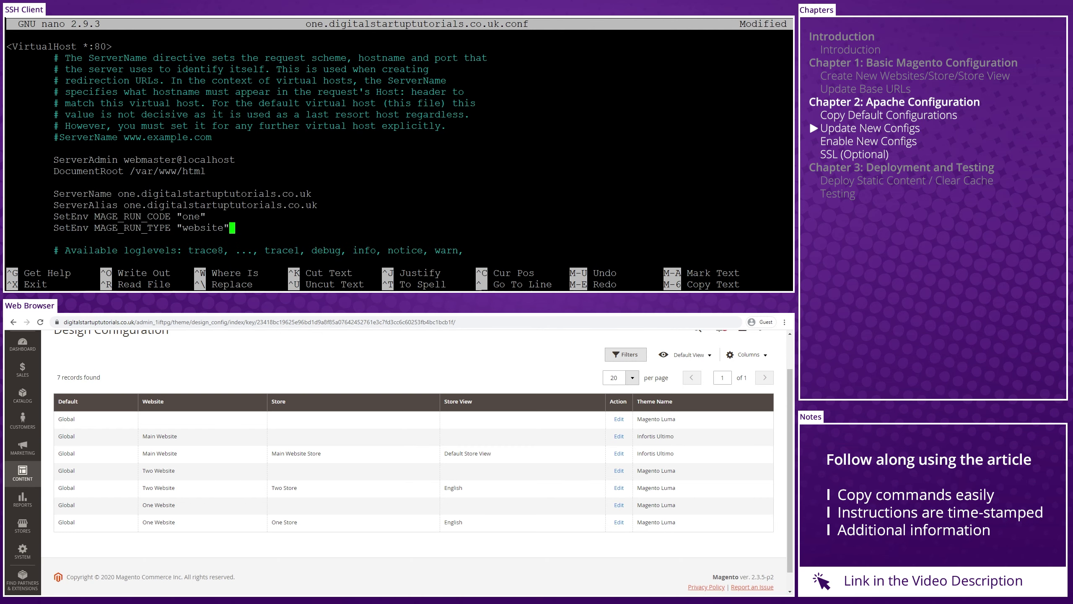
Check the ServerName and ServerAlias lines, then save the file and exit nano
key("Down")
key("Down")
key("Down")
key("Down")
key("Up")
key("Up")
key("Up")
key("Up")
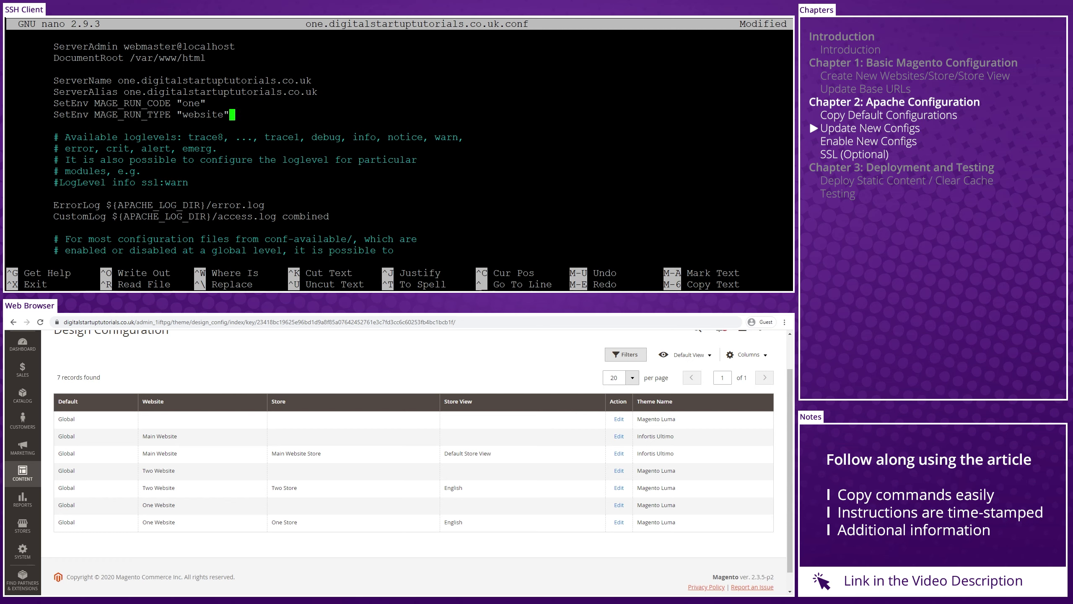
key("Up")
key("Up")
key("Up")
key("Left")
key("Left")
key("Left")
key("Left")
key("Left")
key("Left")
key("Left")
key("Left")
key("Left")
key("Left")
key("Left")
key("Left")
key("Left")
key("Left")
key("Left")
key("Left")
key("Left")
key("Left")
key("Left")
key("Left")
key("Left")
key("Left")
key("Down")
key("Down")
key("ctrl+x")
key("y")
key("Return")
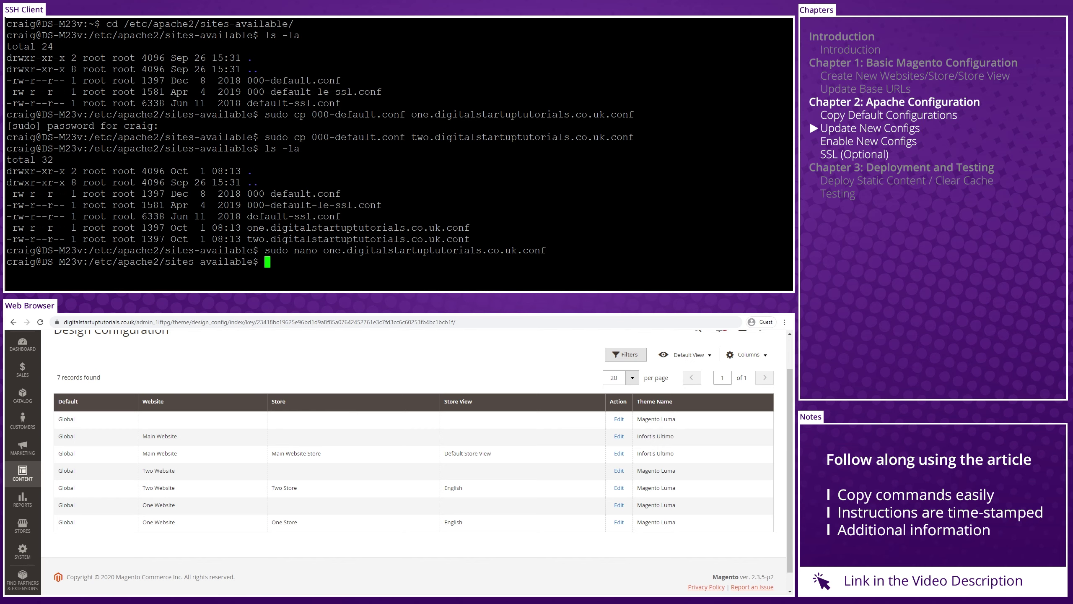
Open two.digitalstartuptutorials.co.uk.conf in nano and paste ServerName, ServerAlias and SetEnv lines below DocumentRoot
key("shift+Insert")
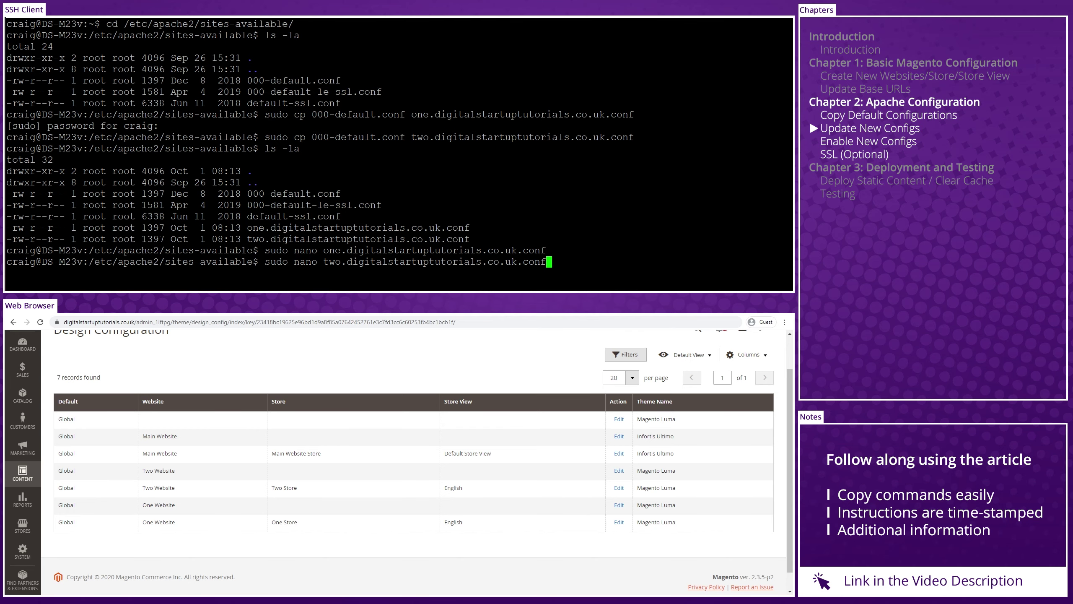
key("Return")
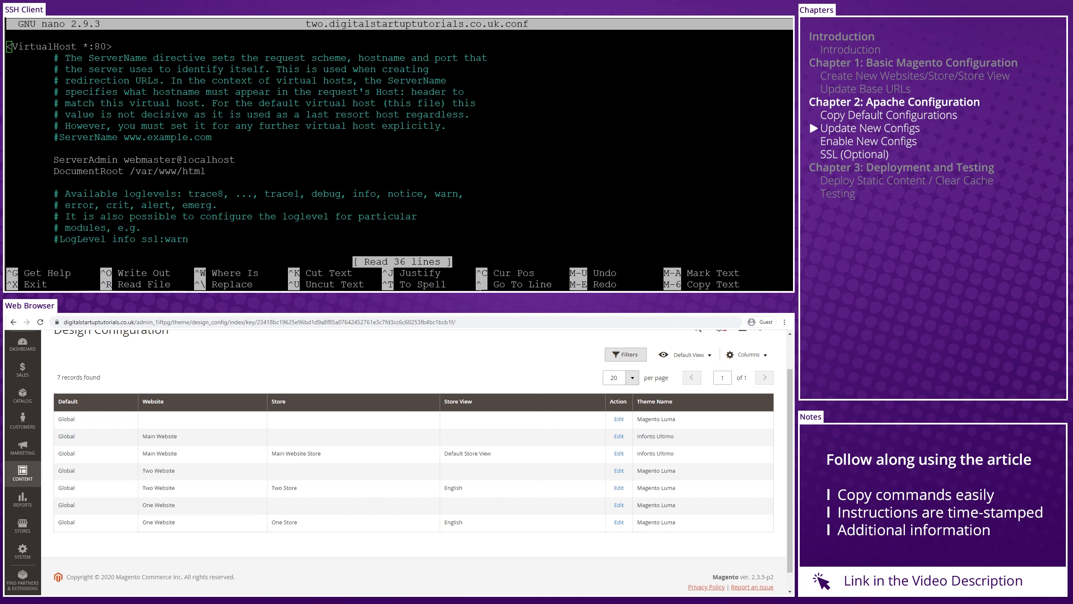
key("Down")
key("Down")
key("Down")
key("Down")
key("Down")
key("Down")
key("Down")
key("Down")
key("Down")
key("Down")
key("Down")
key("Down")
key("shift+Insert")
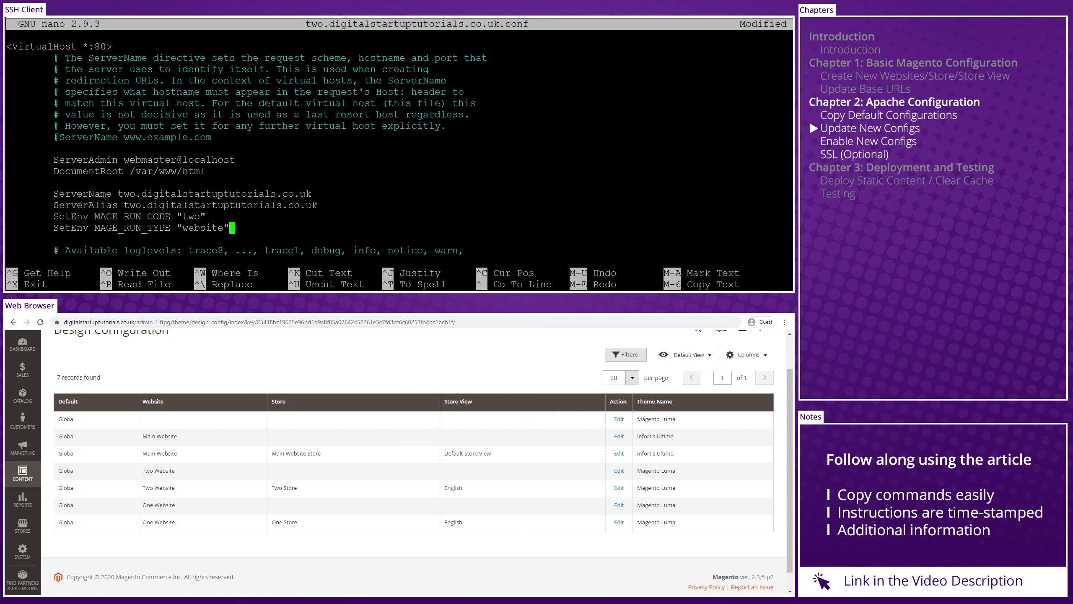
Check the ServerName and MAGE_RUN_CODE 'two' lines, then save and exit nano
key("Up")
key("Up")
key("Up")
key("Left")
key("Left")
key("Left")
key("Left")
key("Left")
key("Left")
key("Left")
key("Left")
key("Left")
key("Left")
key("Left")
key("Left")
key("Left")
key("Left")
key("Left")
key("Left")
key("Left")
key("Down")
key("Down")
key("ctrl+x")
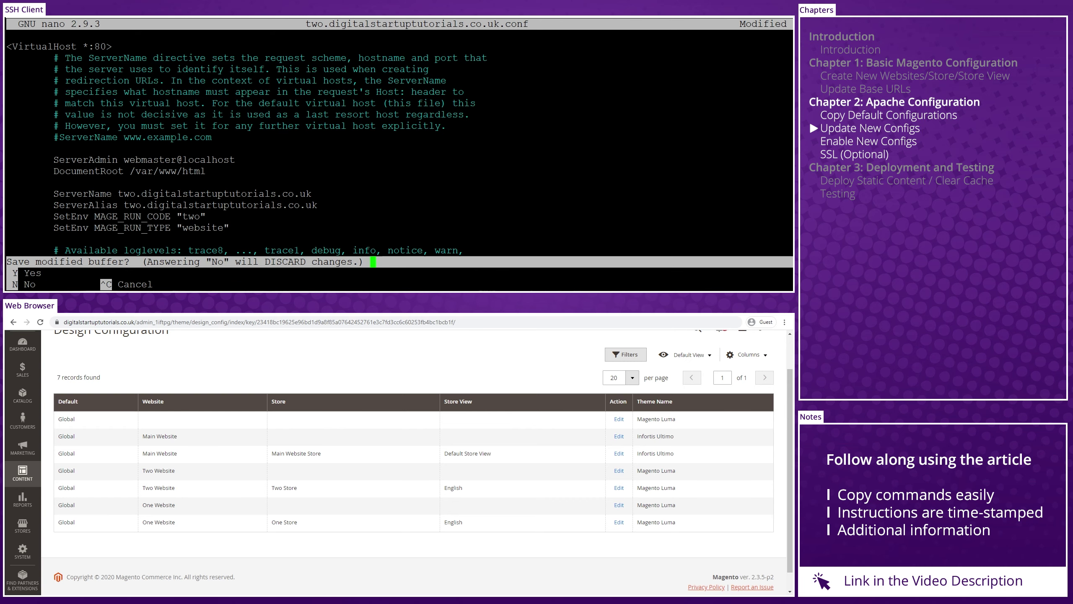
key("y")
key("Return")
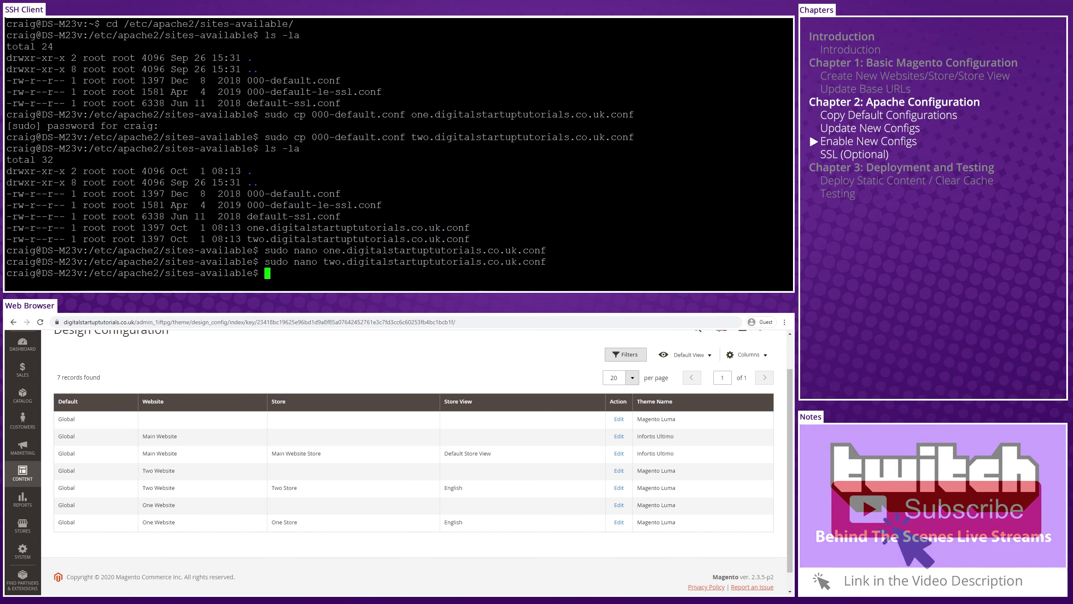
Enable the one and two digitalstartuptutorials.co.uk.conf sites with a2ensite, then restart apache2
key("shift+Insert")
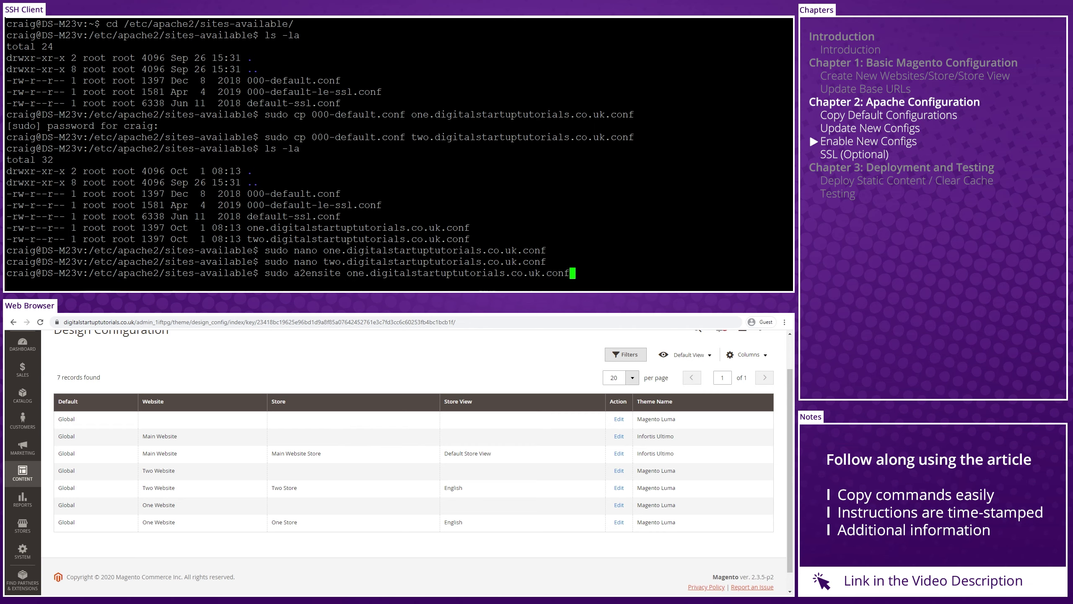
key("Return")
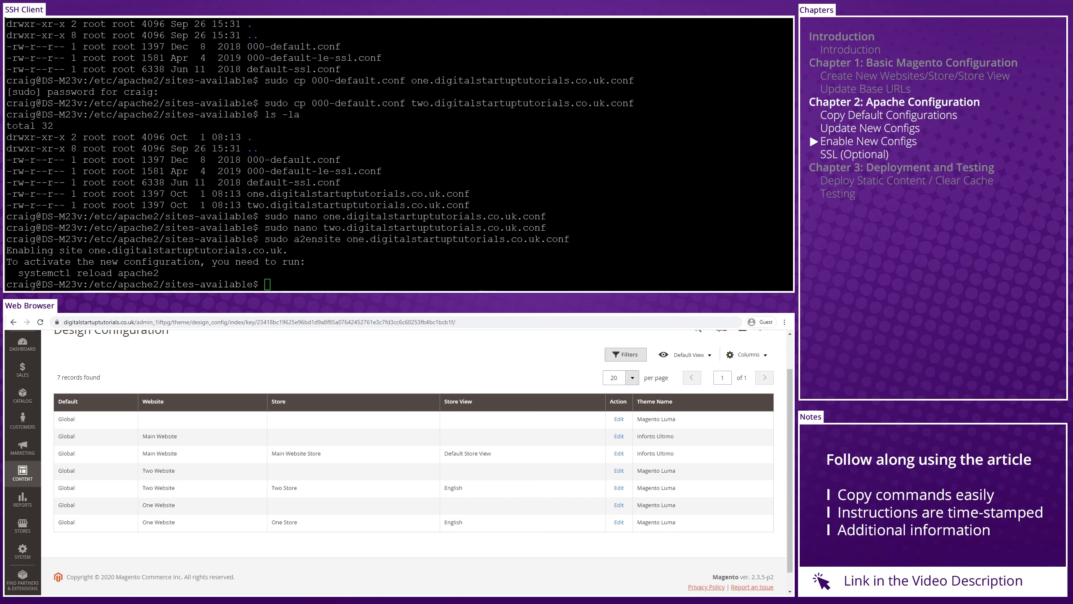
key("ctrl+v")
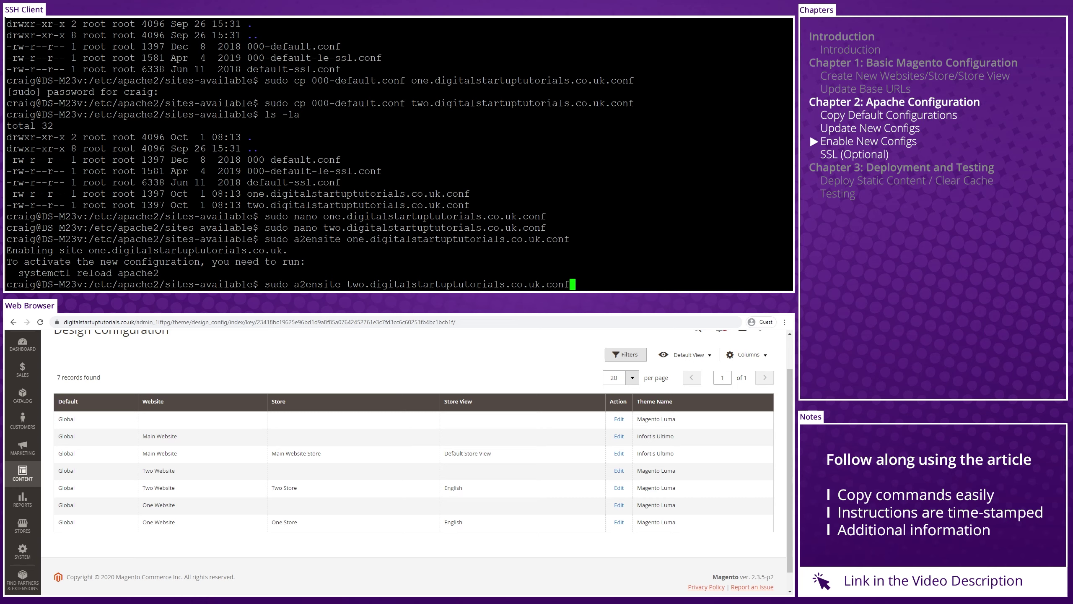
key("Return")
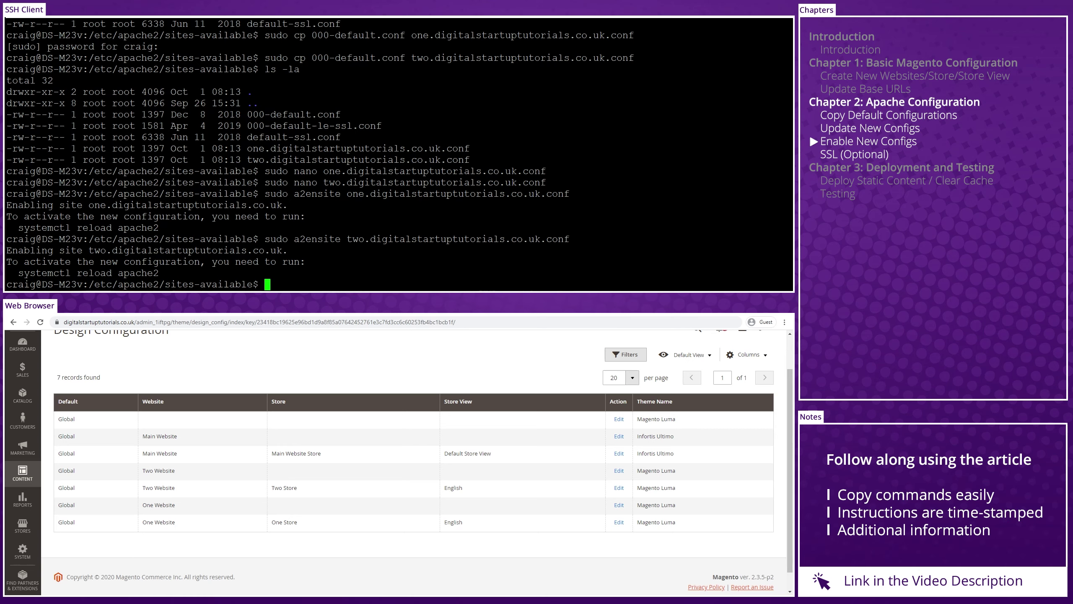
key("shift+Insert")
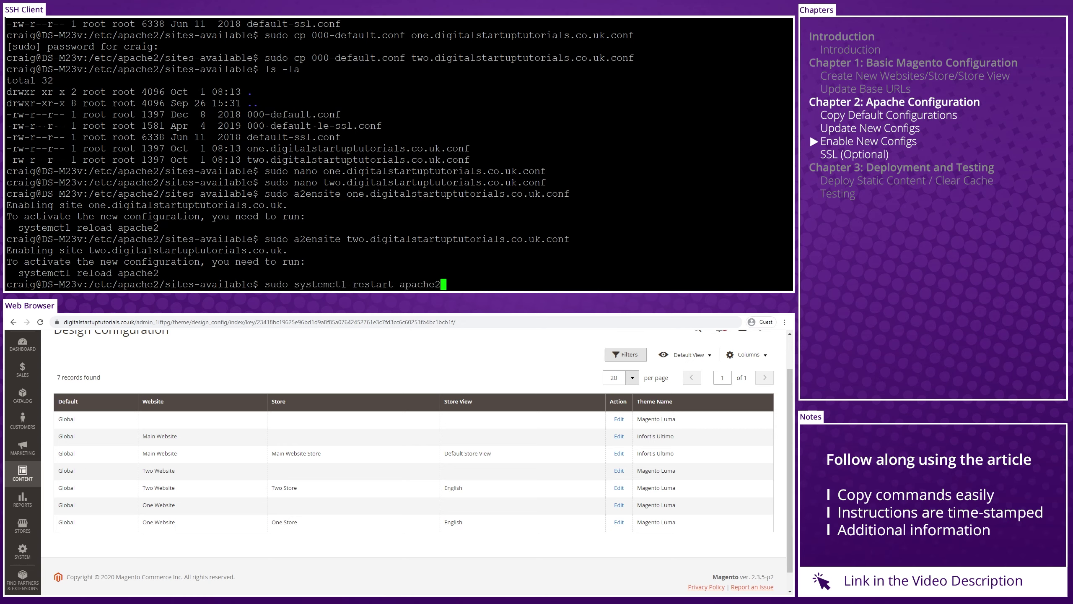
key("Return")
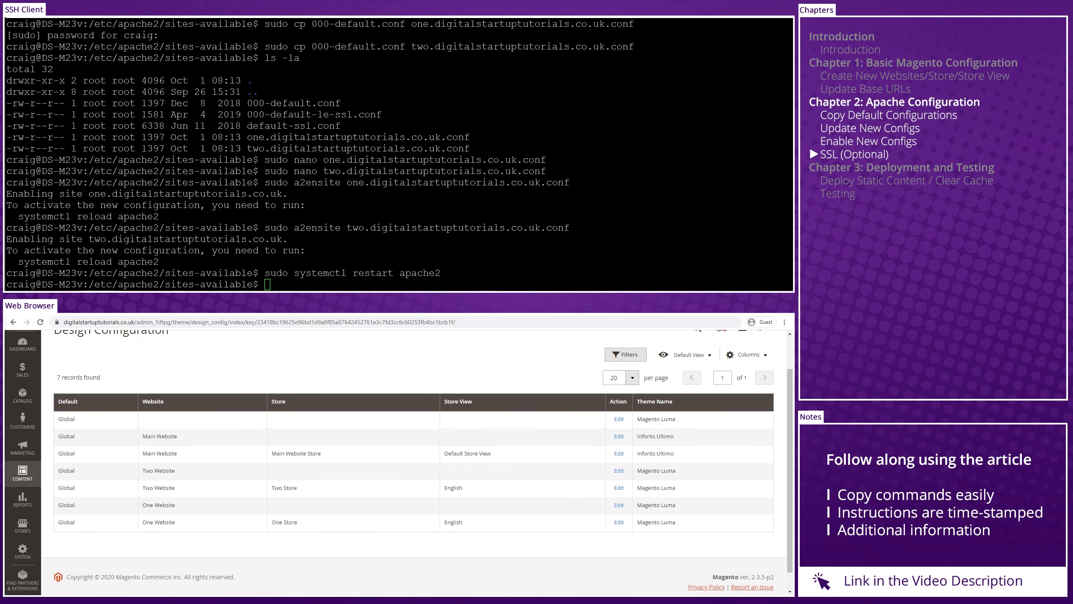
Run sudo certbot --apache for digitalstartuptutorials.co.uk plus its one and two subdomains
key("shift+Insert")
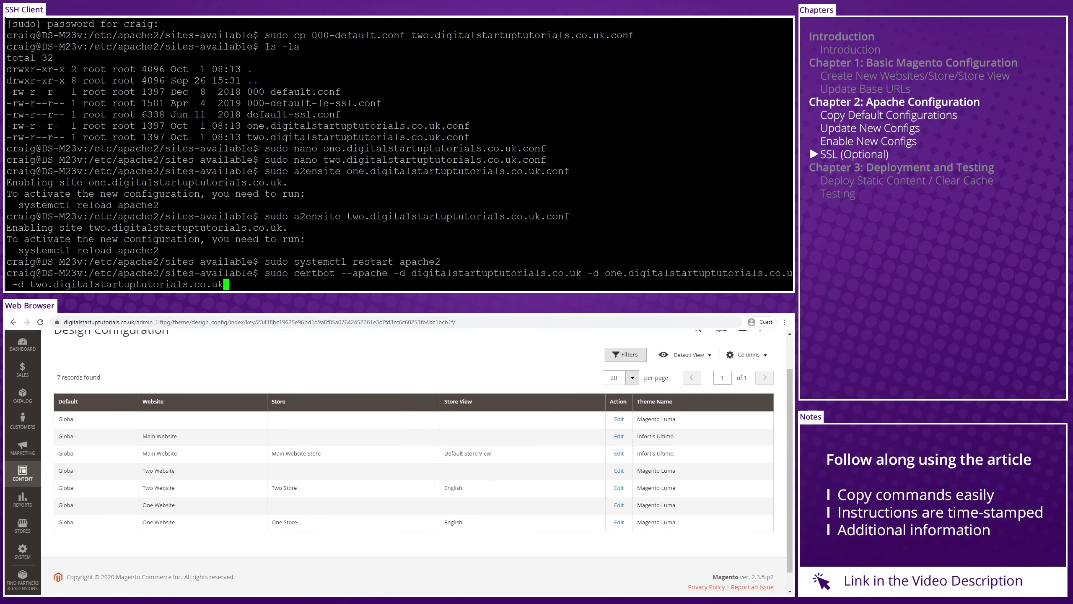
key("Return")
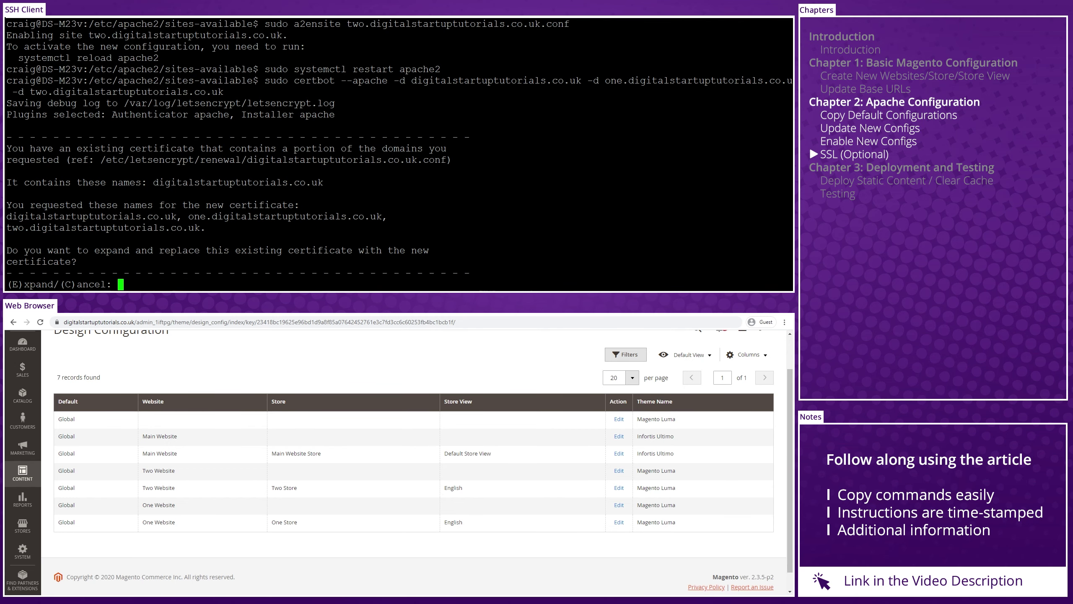
Expand the existing certificate with 'e' and choose option 2 to redirect HTTP to HTTPS
type("e")
key("Return")
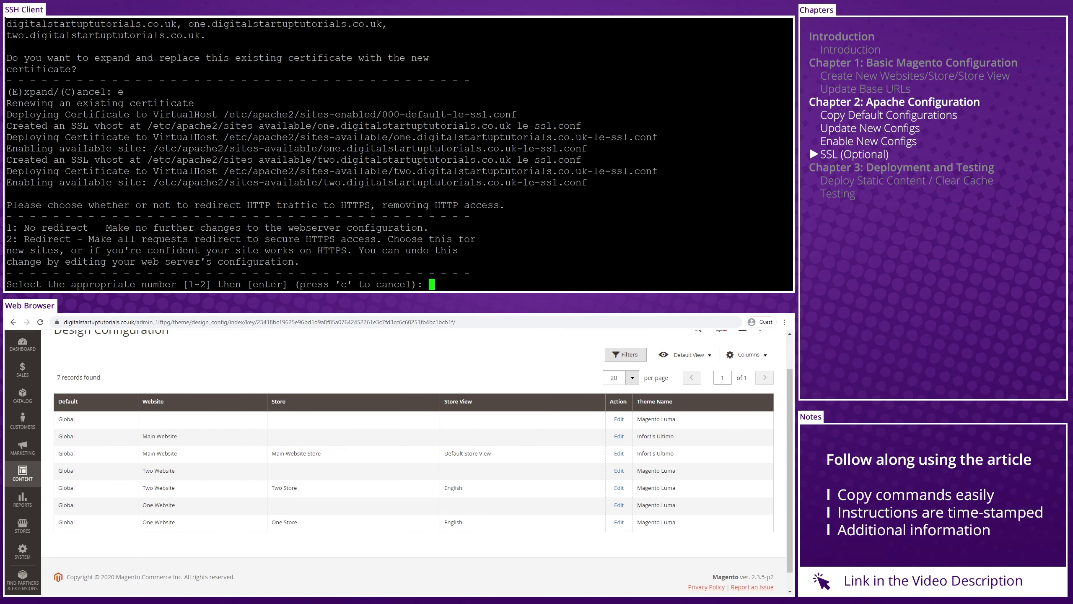
type("2")
key("Return")
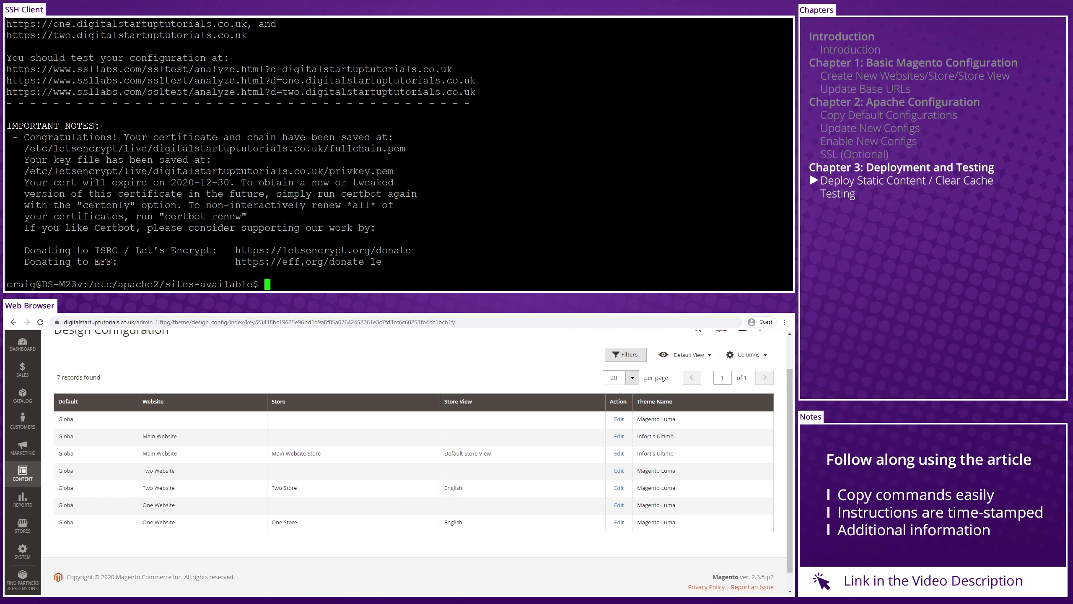
Switch to the magento user and change into /var/www/html
type("su magento")
key("Return")
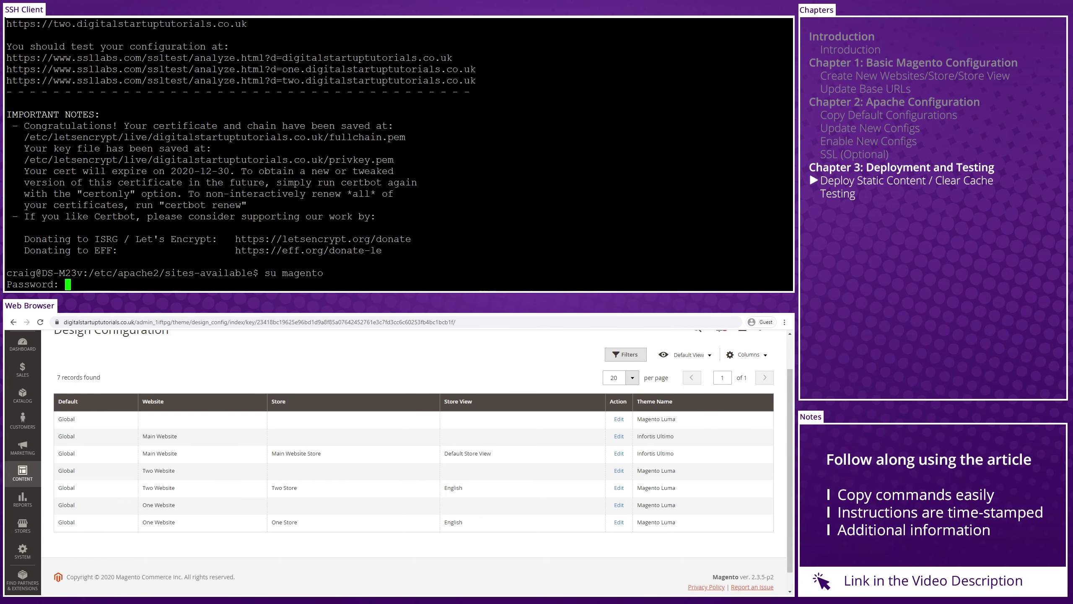
key("Return")
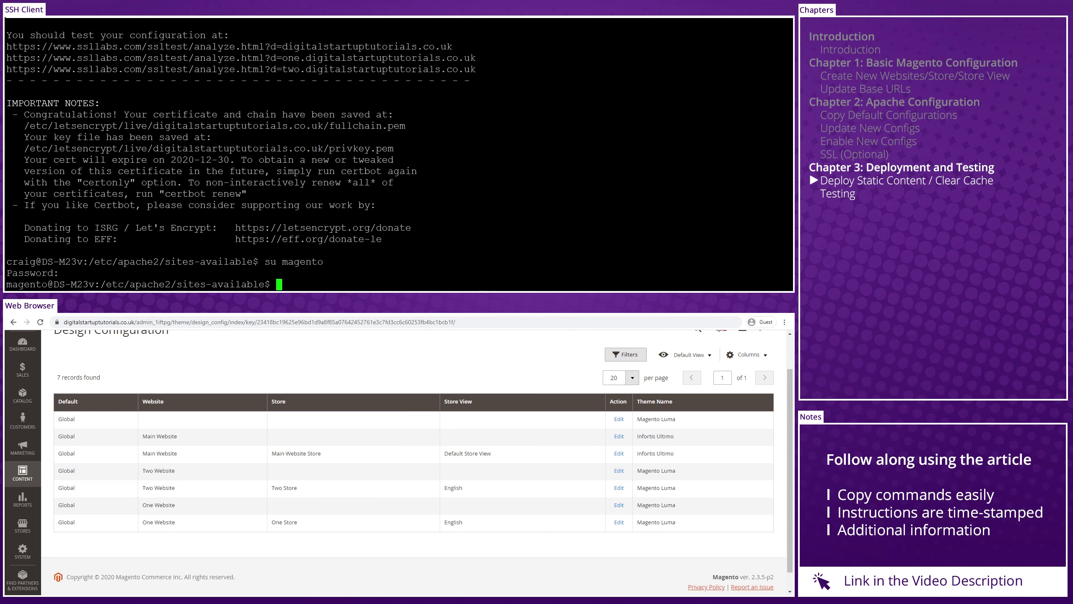
type("cd /var/www/html")
key("Return")
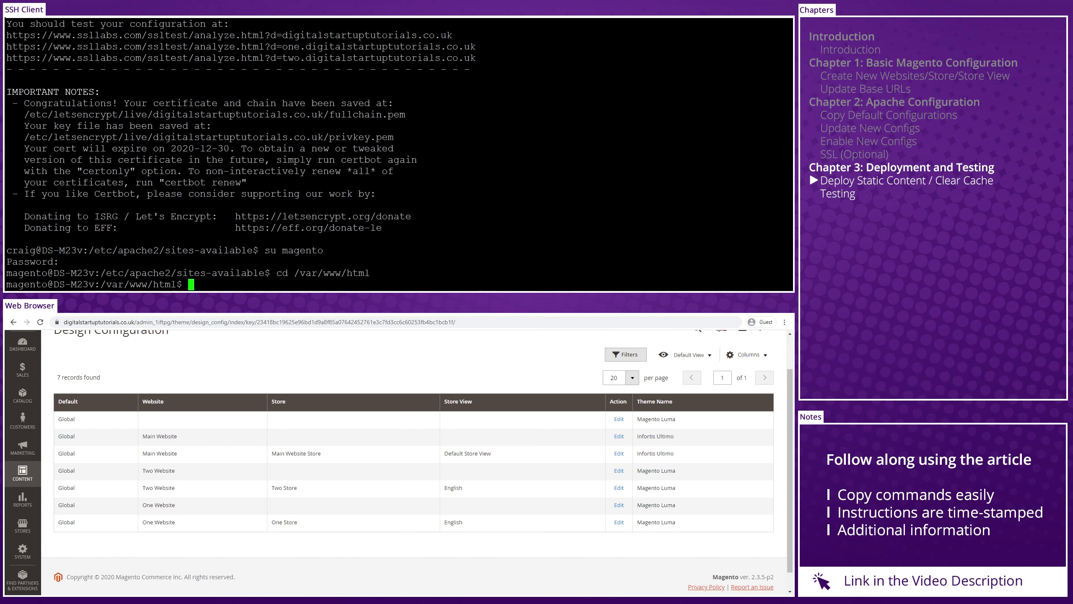
Run setup:static-content:deploy en_US en_GB -f, then bin/magento cache:clean
key("ctrl+v")
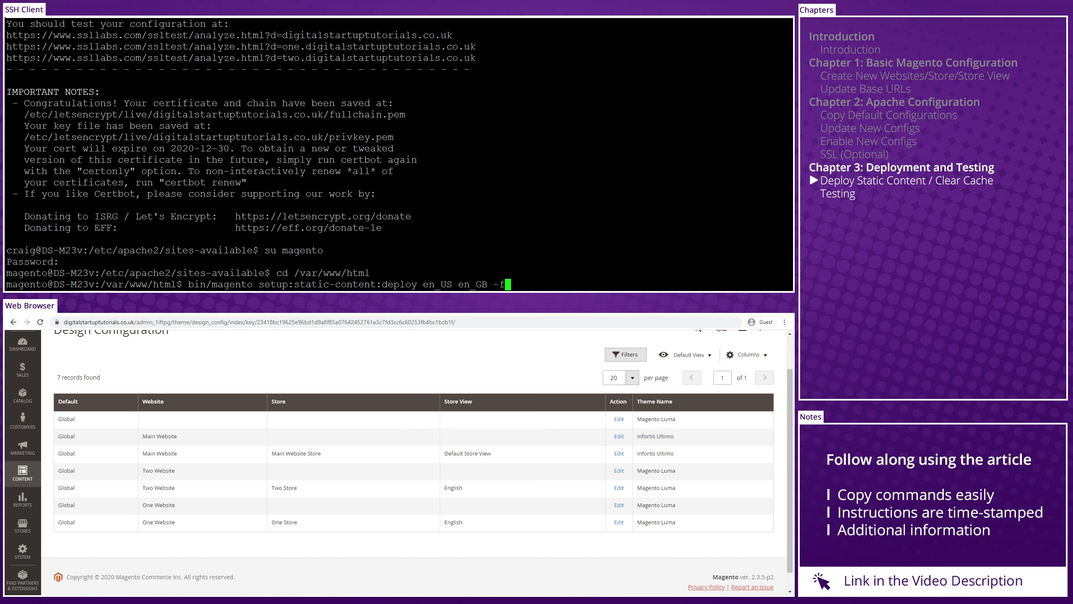
key("Return")
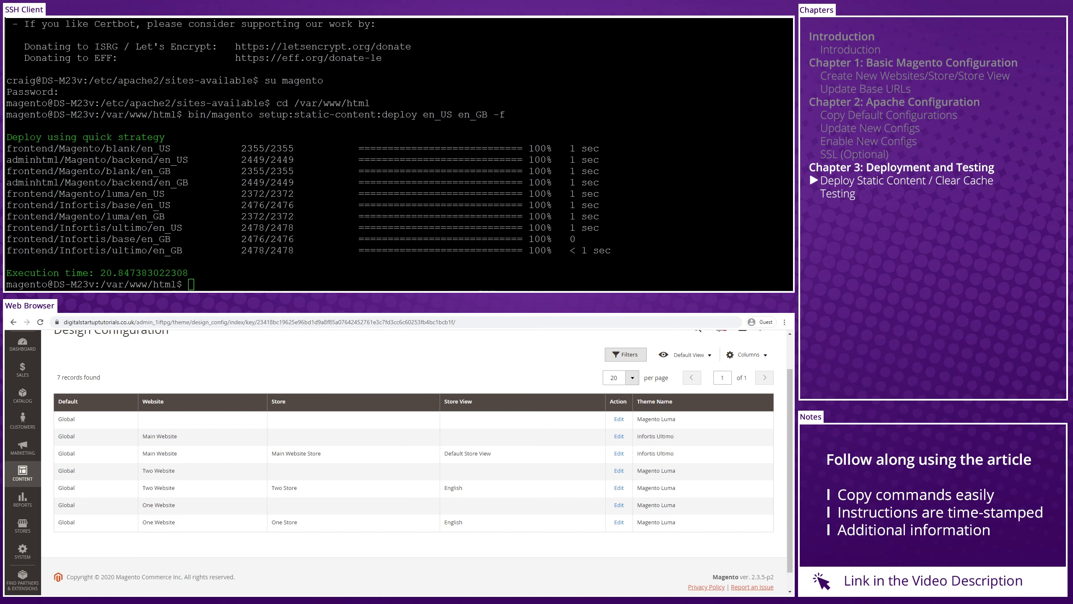
type("bin/magento cache:clean")
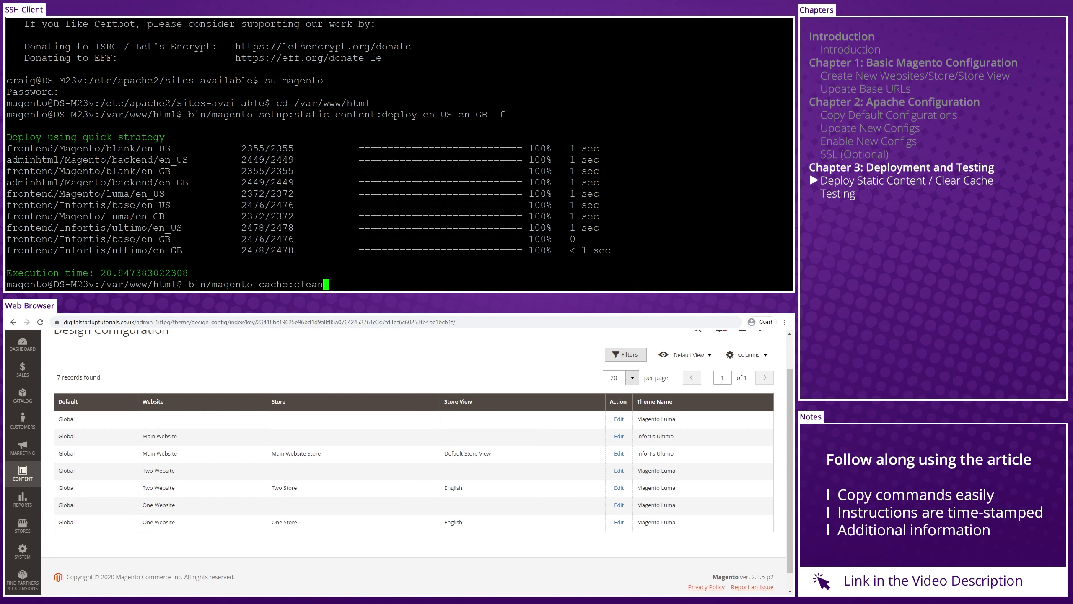
key("Return")
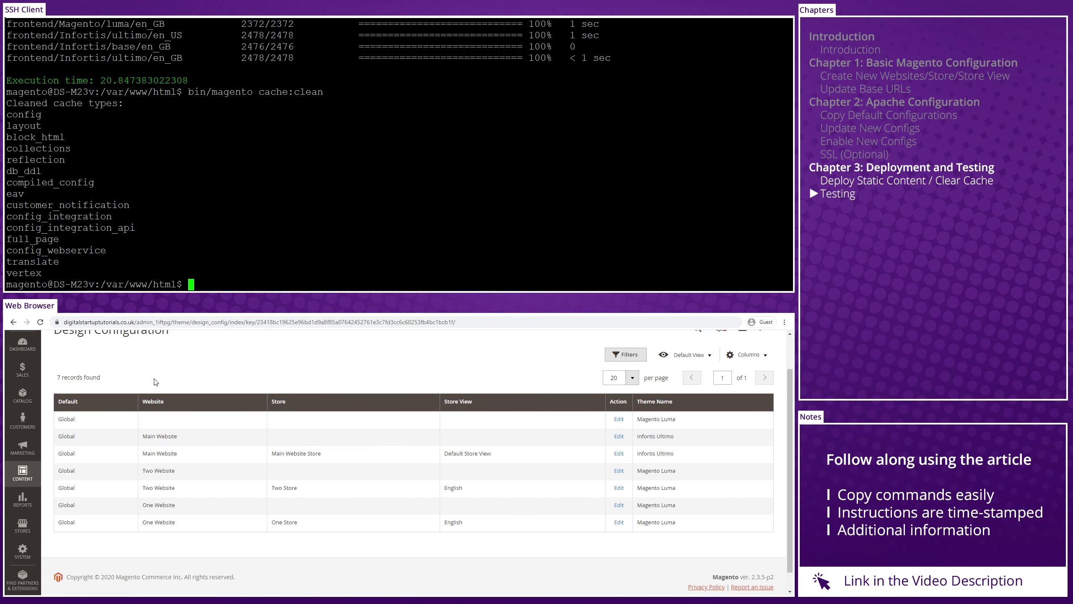
Copy the domain digitalstartuptutorials.co.uk into a new tab and load the Main Website storefront
left_click_drag(63, 321, 153, 321)
key("ctrl+c")
key("ctrl+t")
key("ctrl+v")
key("Return")
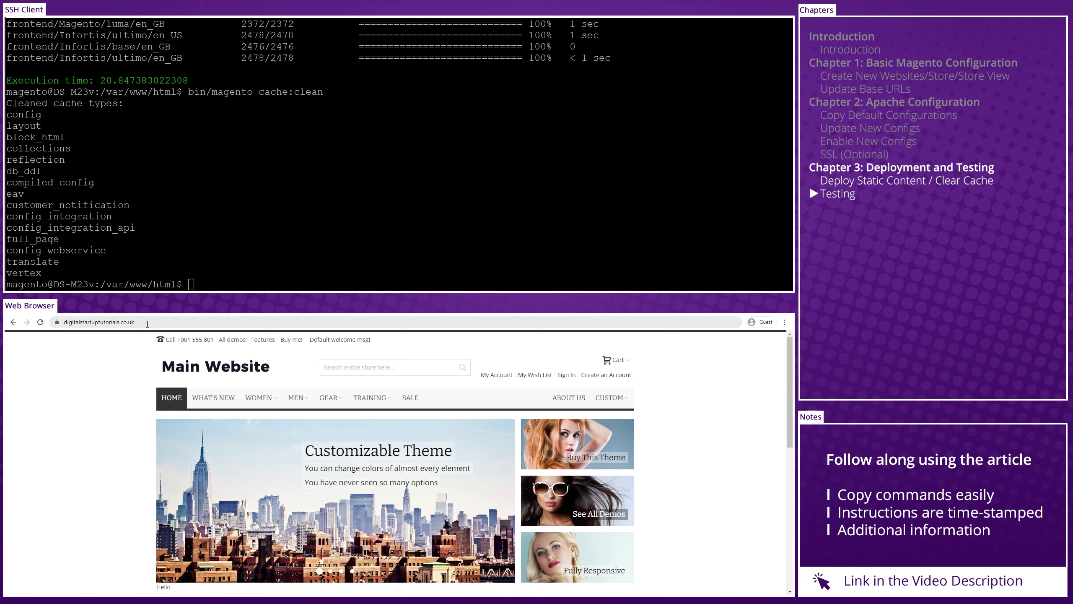
left_click(130, 322)
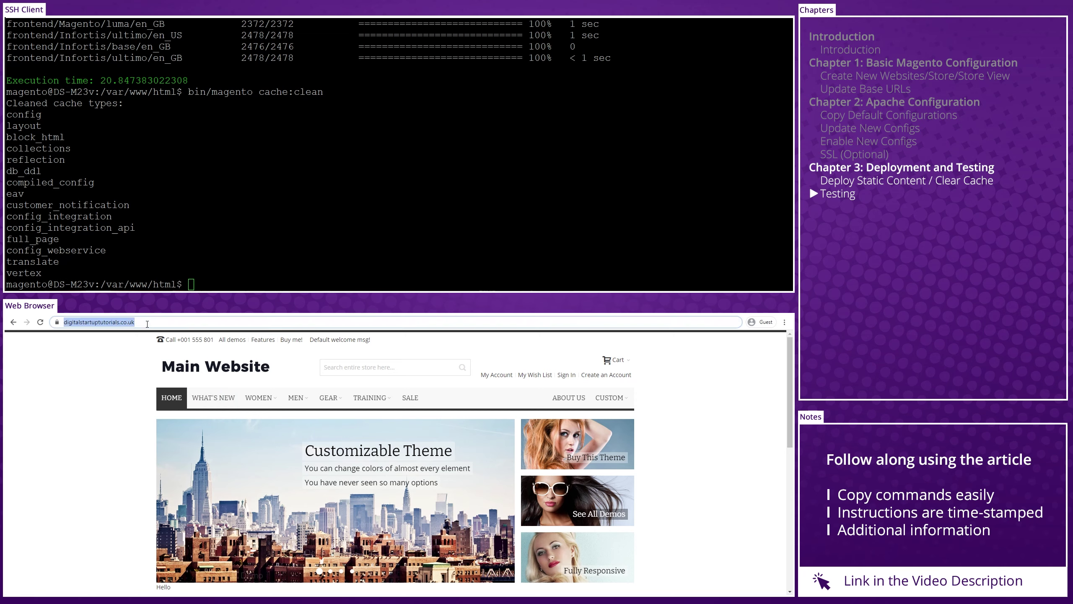
Load one.digitalstartuptutorials.co.uk to show the One Website storefront
left_click(66, 323)
type("one.")
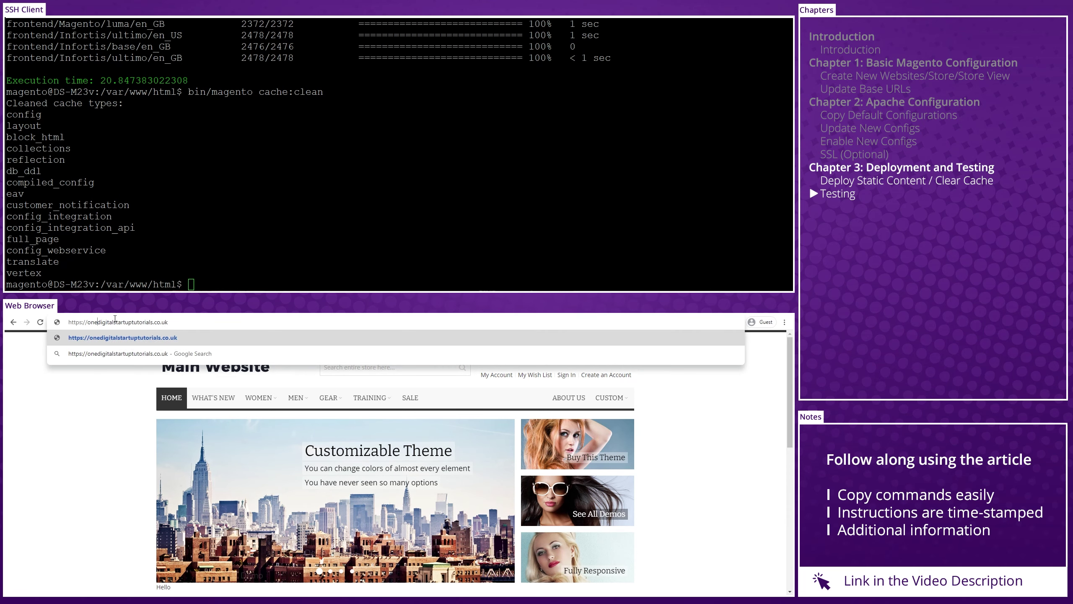
key("Return")
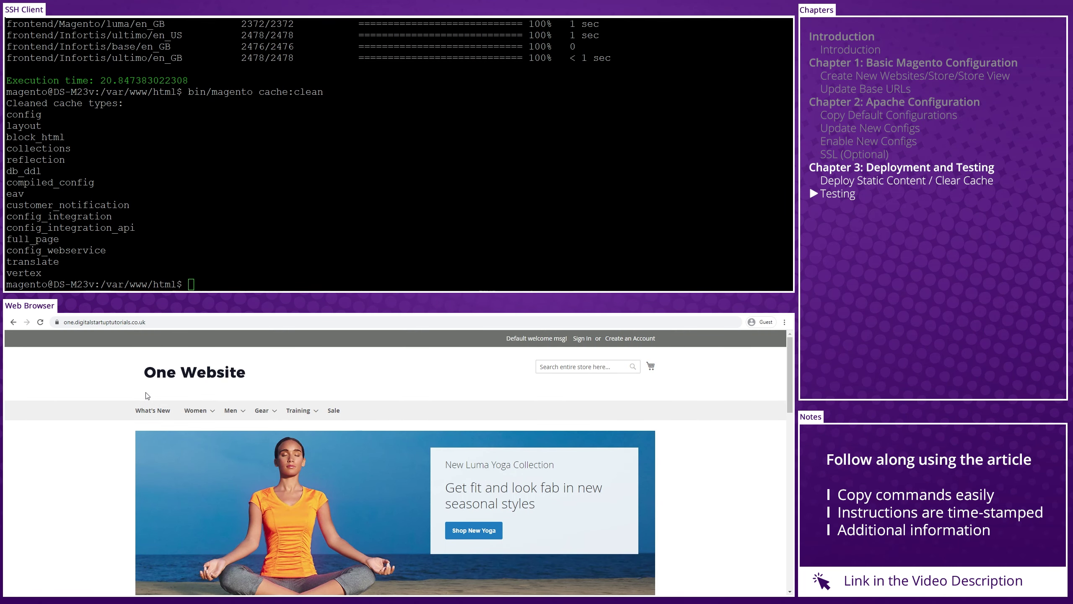
Replace 'one' with 'two' in the address to load two.digitalstartuptutorials.co.uk
left_click(85, 322)
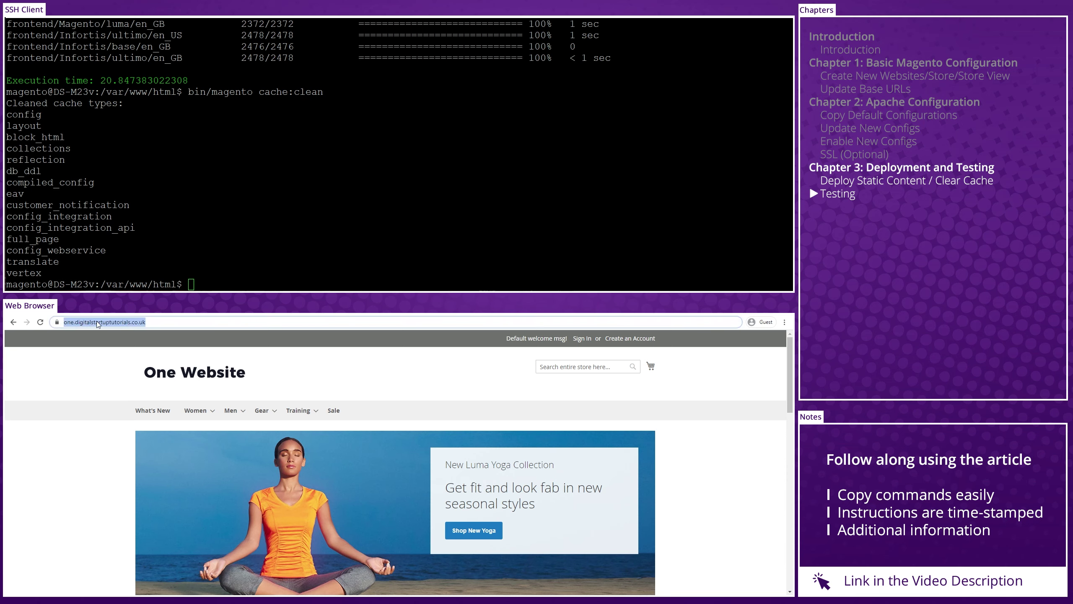
left_click(88, 322)
double_click(88, 322)
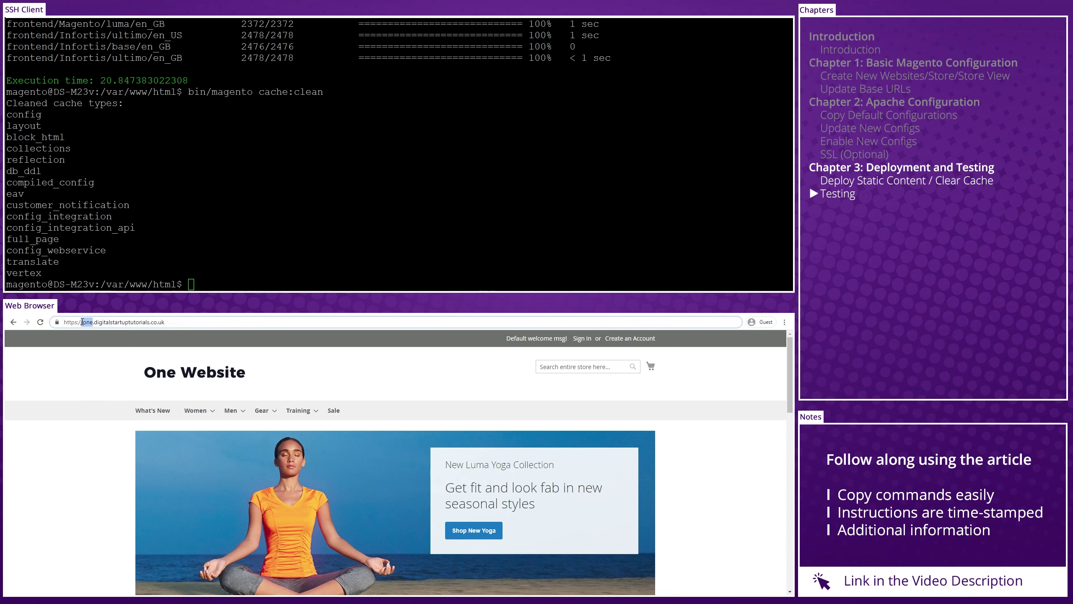
type("two")
key("Return")
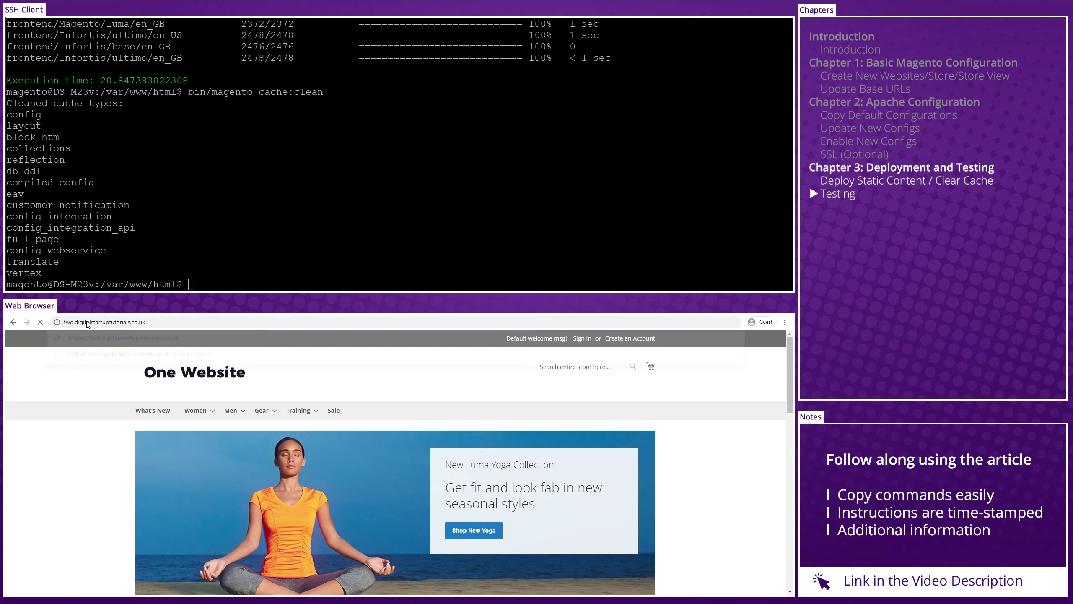